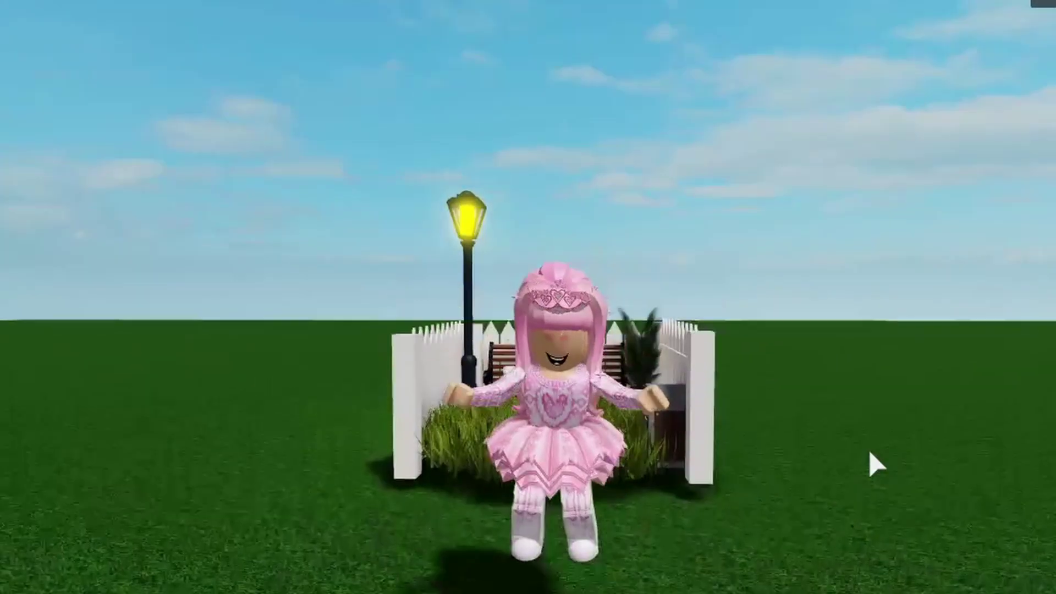
- Walk the pink avatar to the bench and orbit the camera around it once seated
key(w)
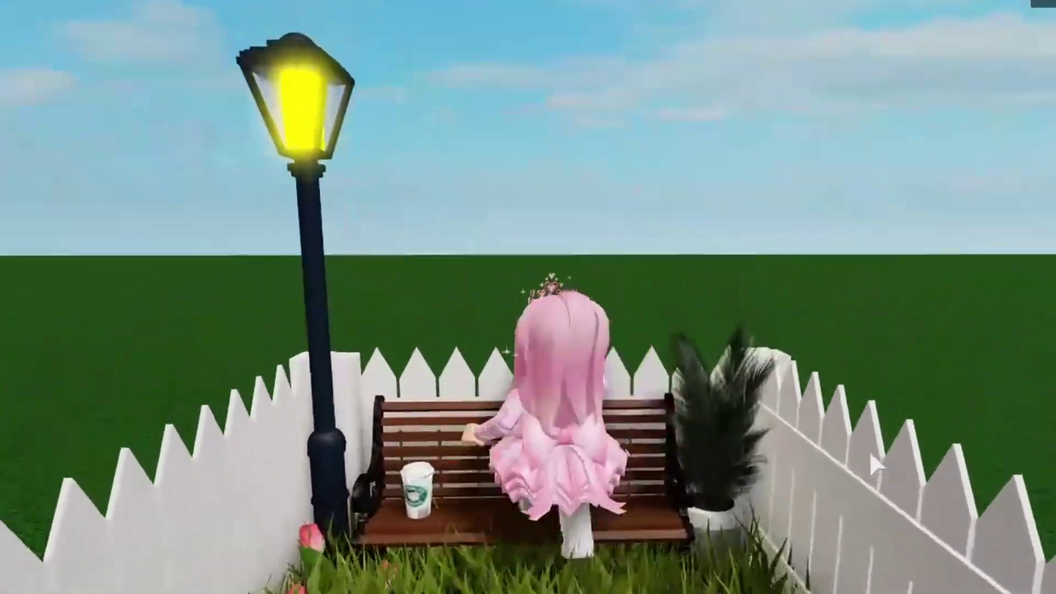
right_drag(874, 465, 875, 464)
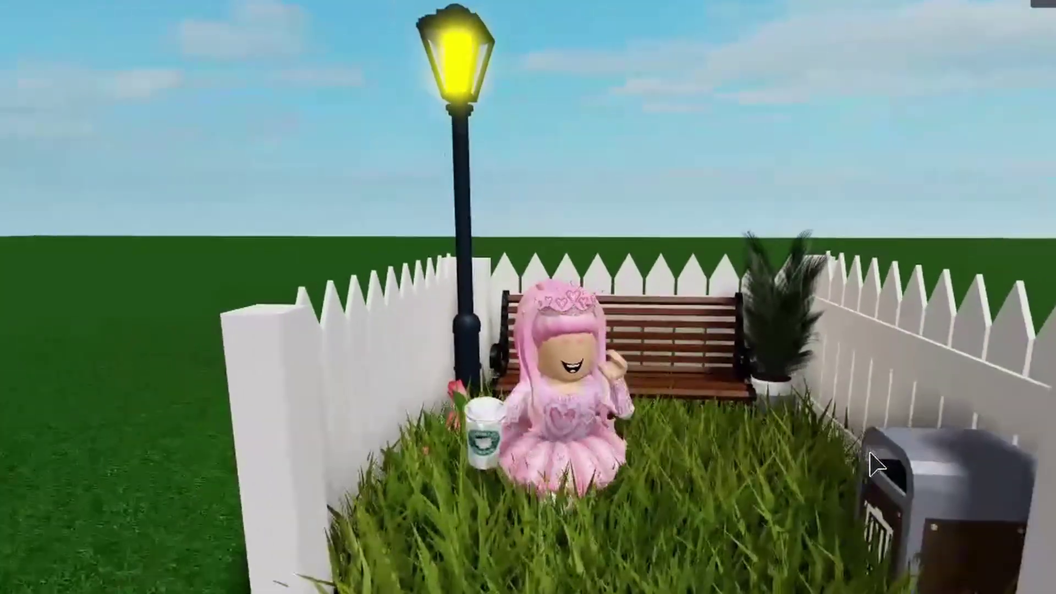
scroll(874, 465, up, 5)
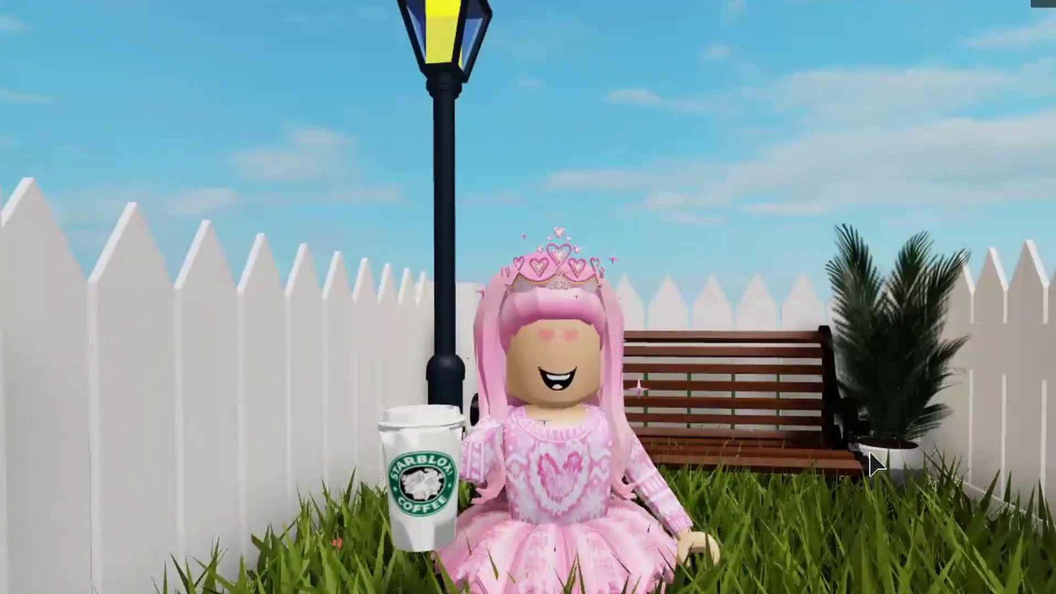
right_drag(874, 465, 874, 465)
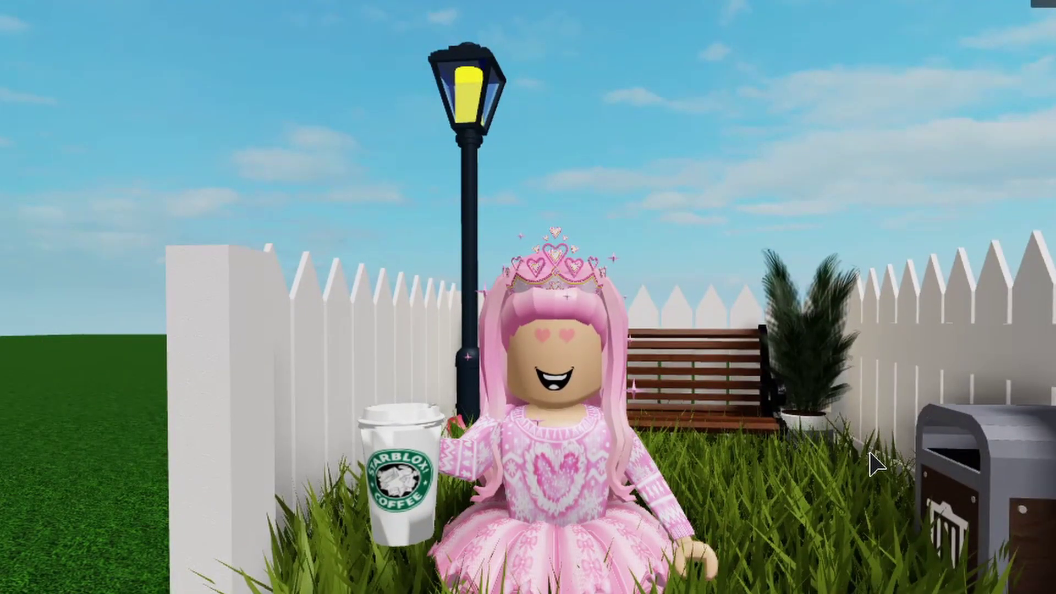
right_drag(874, 465, 874, 464)
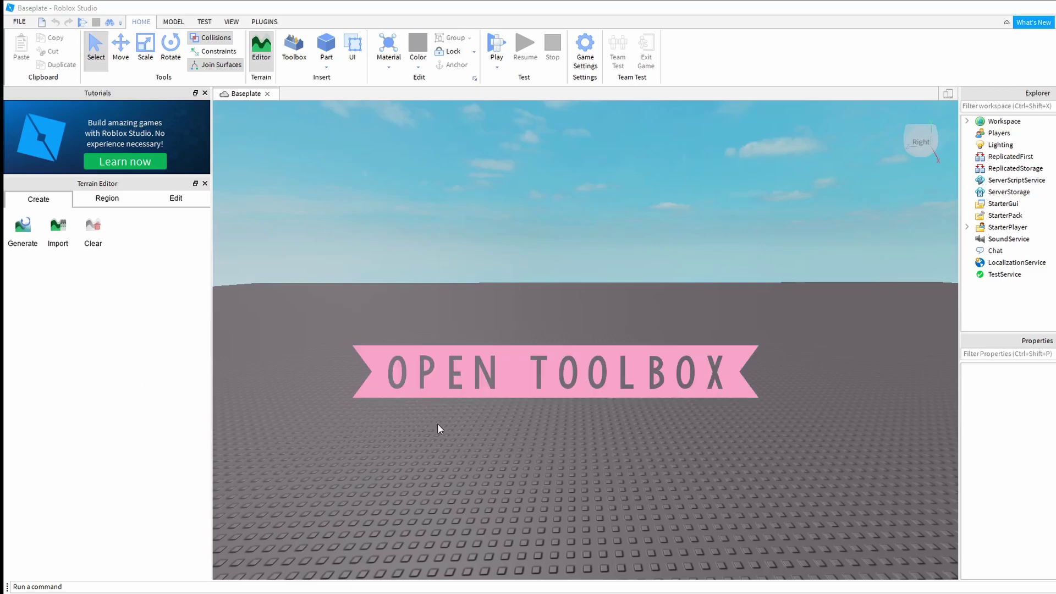
- In the Toolbox, set the category to Plugins and search for 'EasyInsert'
click(289, 56)
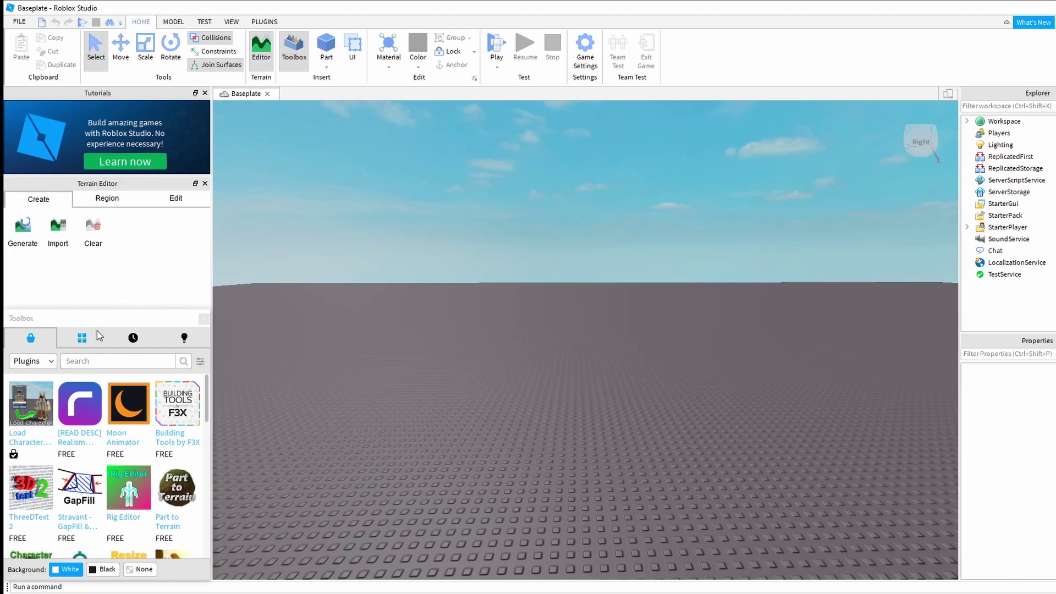
click(32, 361)
click(37, 379)
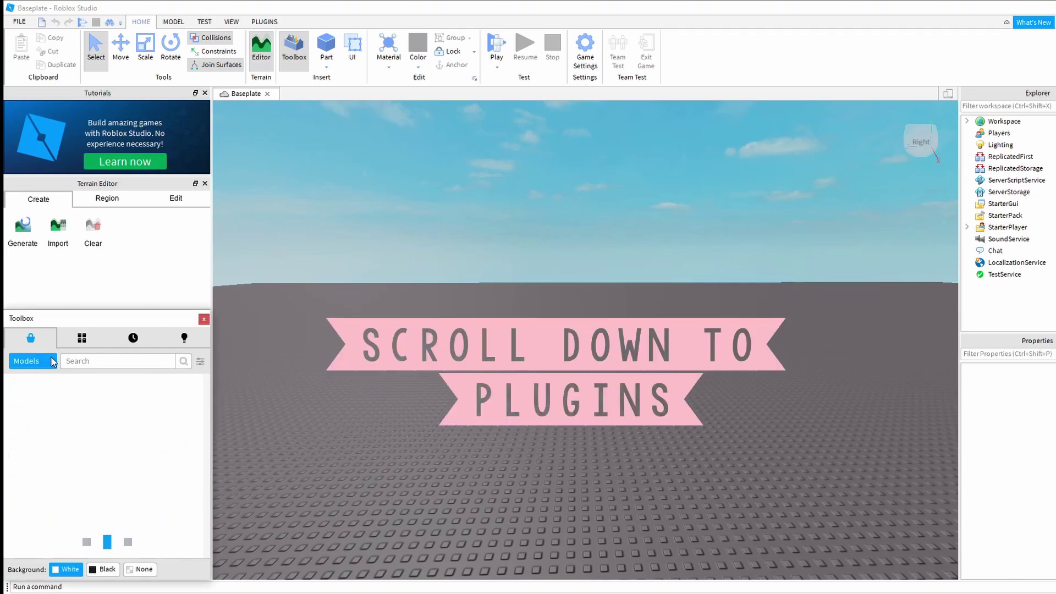
click(48, 365)
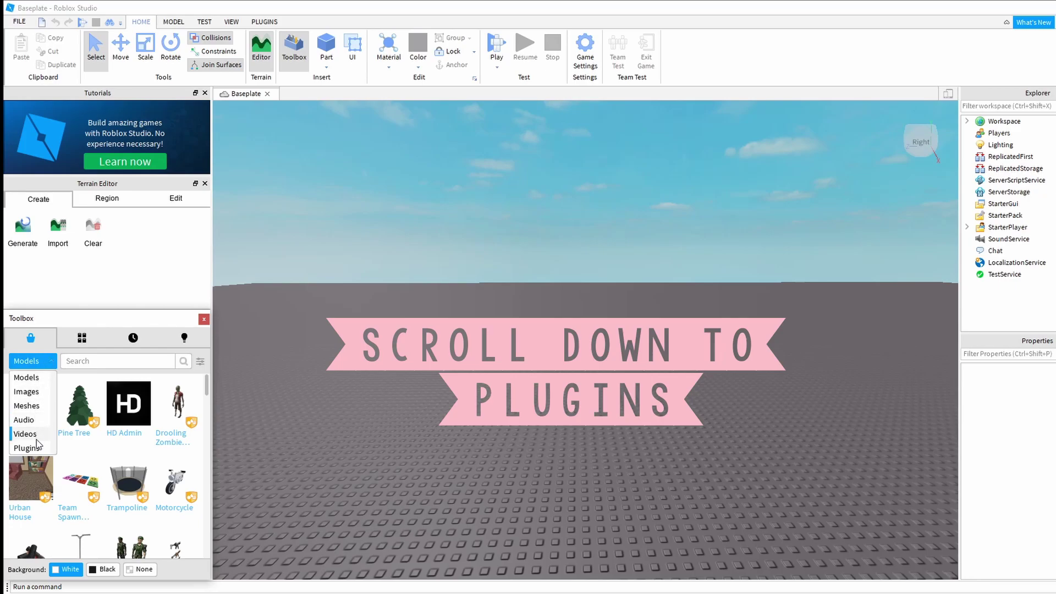
click(28, 447)
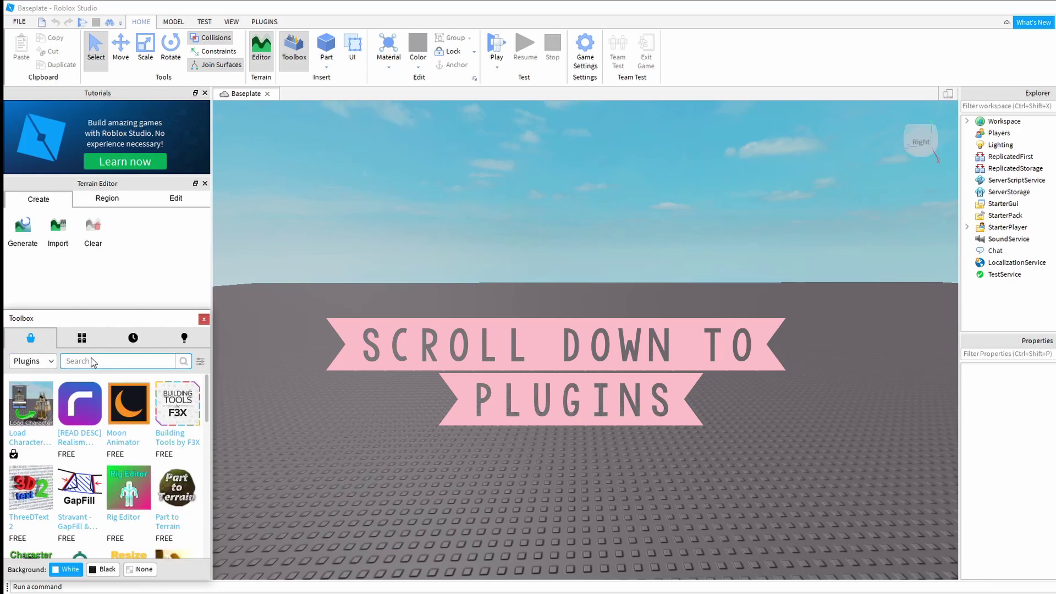
text(Ea)
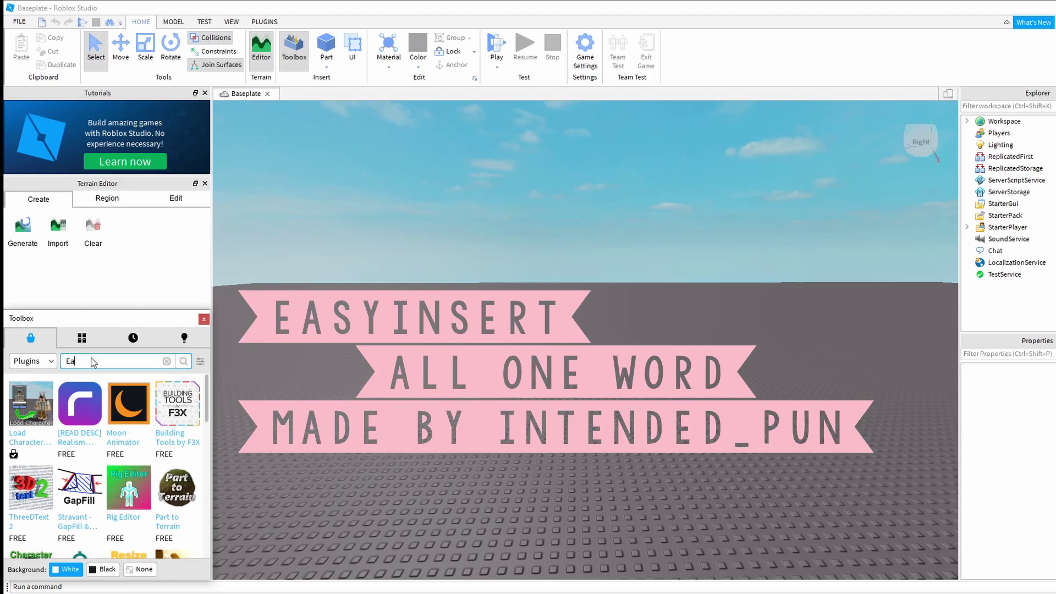
text(syInsert)
key(Return)
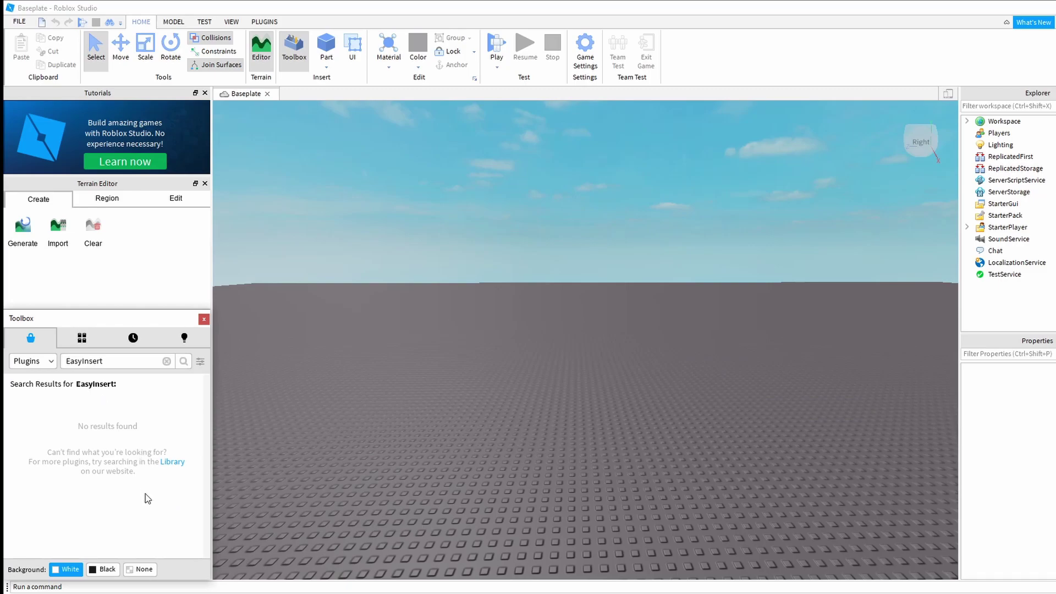
- Search the online Roblox library's plugins for EasyInsert
click(177, 464)
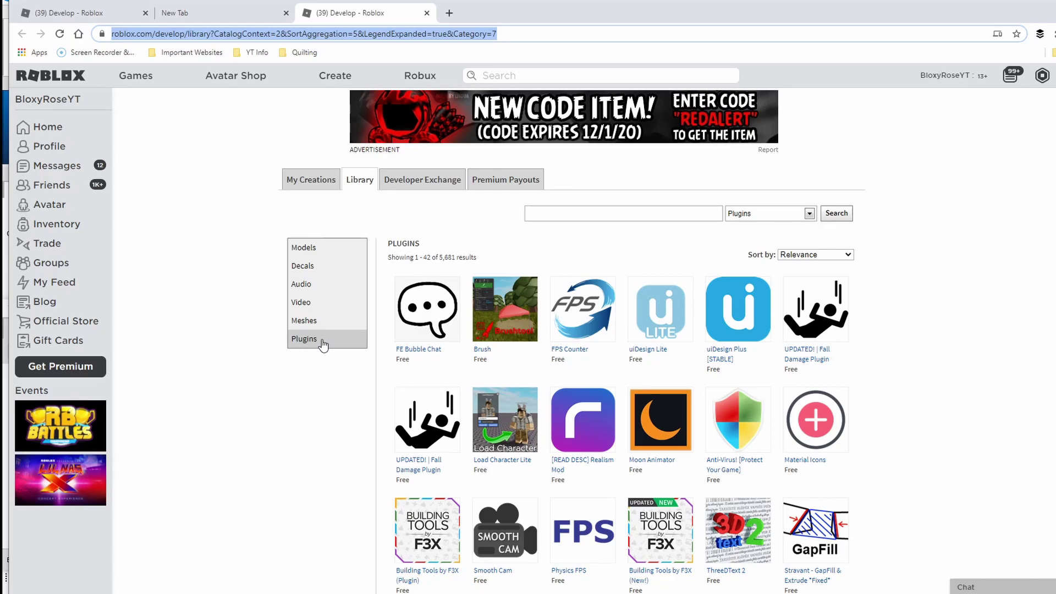
click(527, 211)
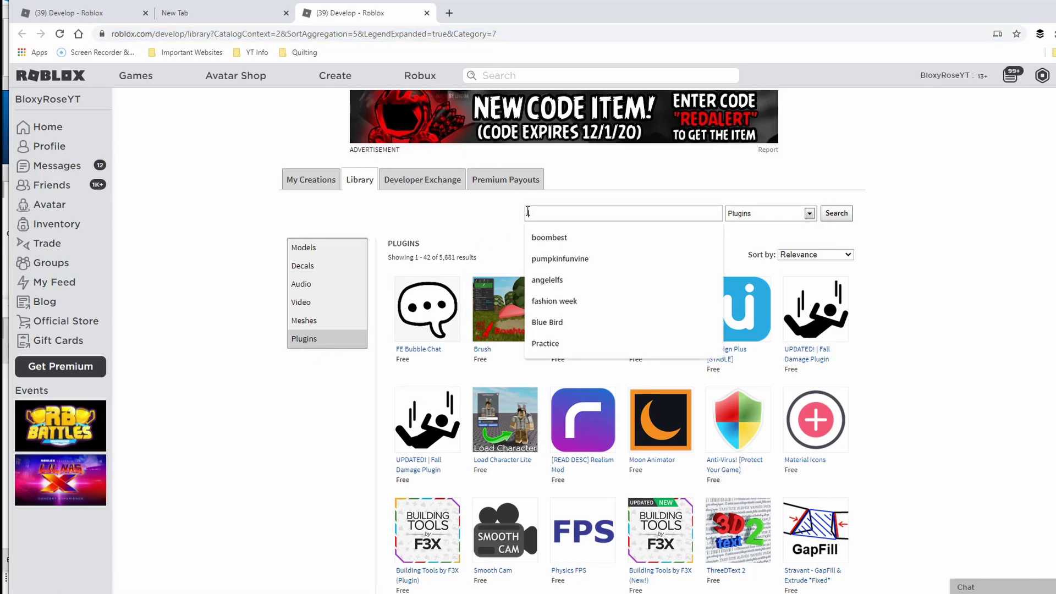
text(EasyInsert)
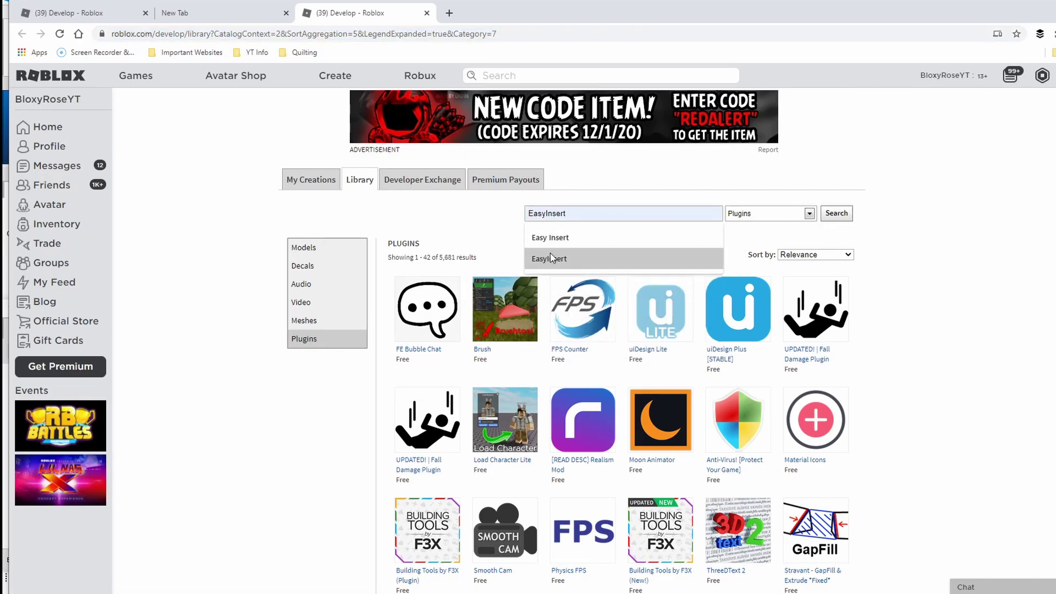
click(549, 259)
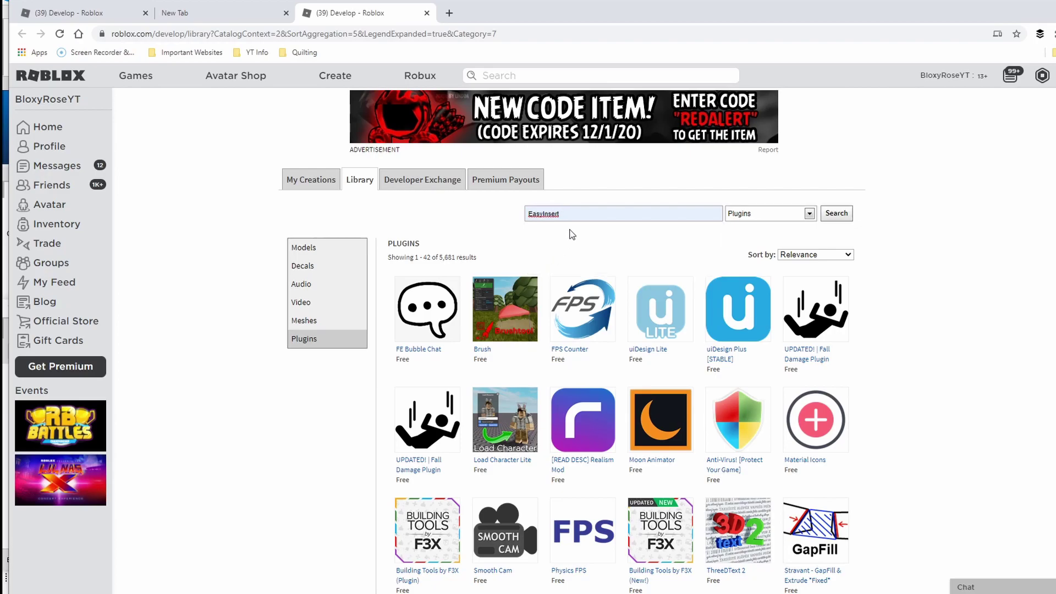
key(Return)
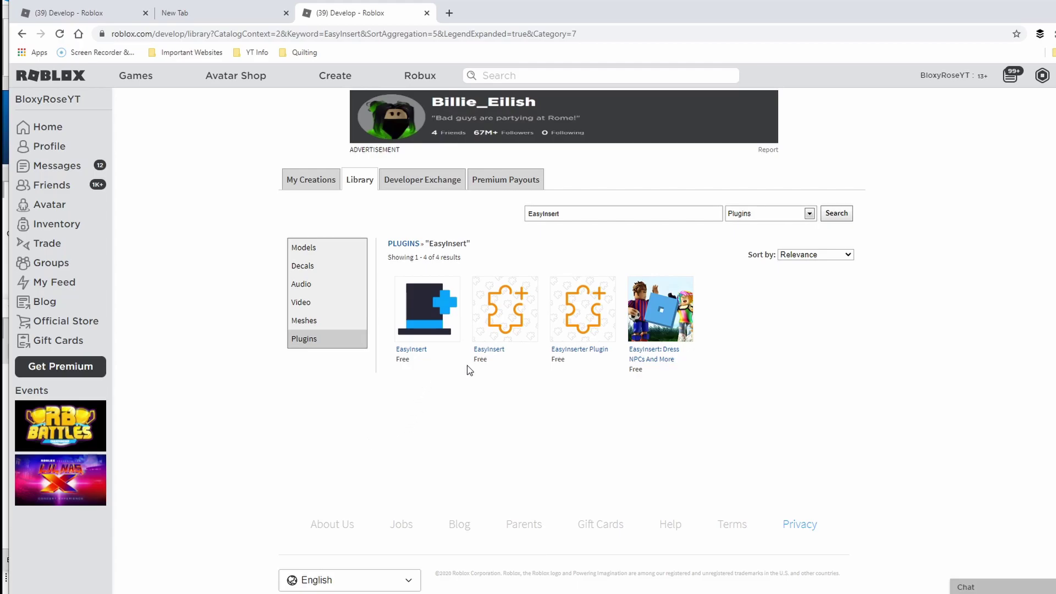
- Open the 'EasyInsert: Dress NPCs And More' plugin page and install it
mouse_move(564, 362)
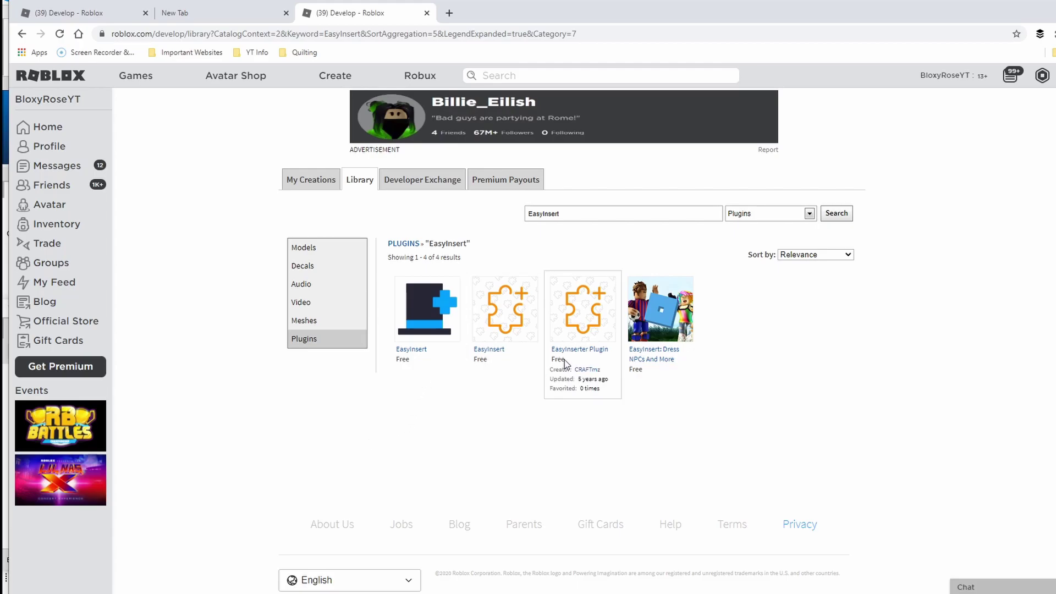
mouse_move(645, 366)
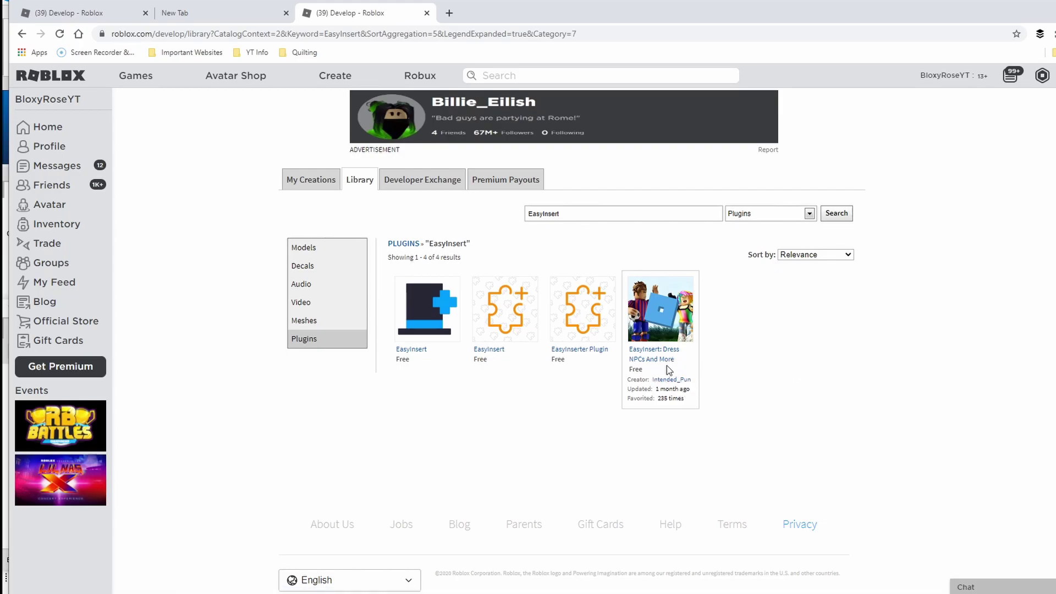
click(666, 363)
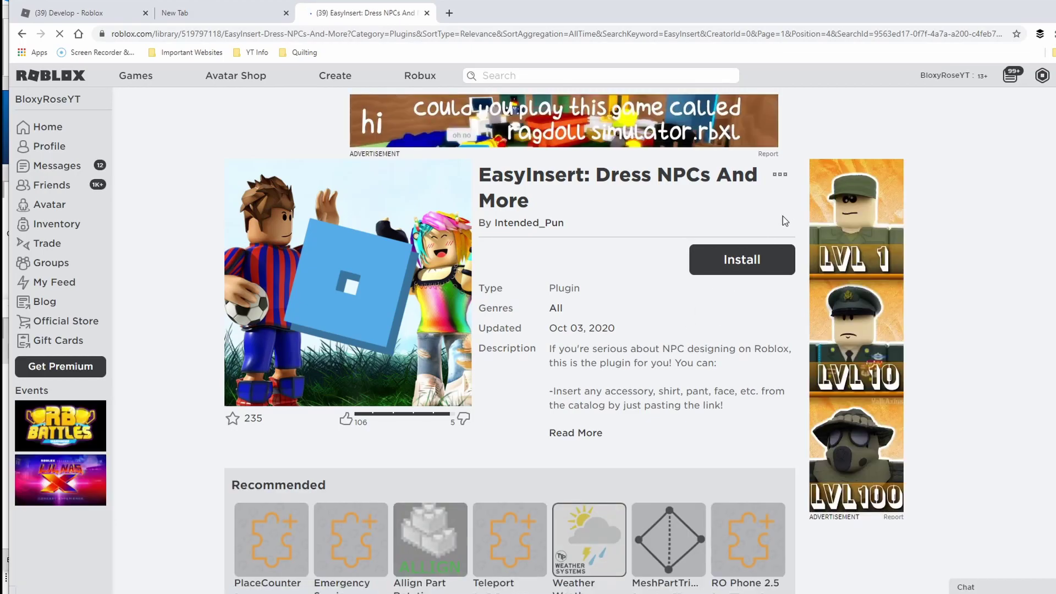
click(751, 262)
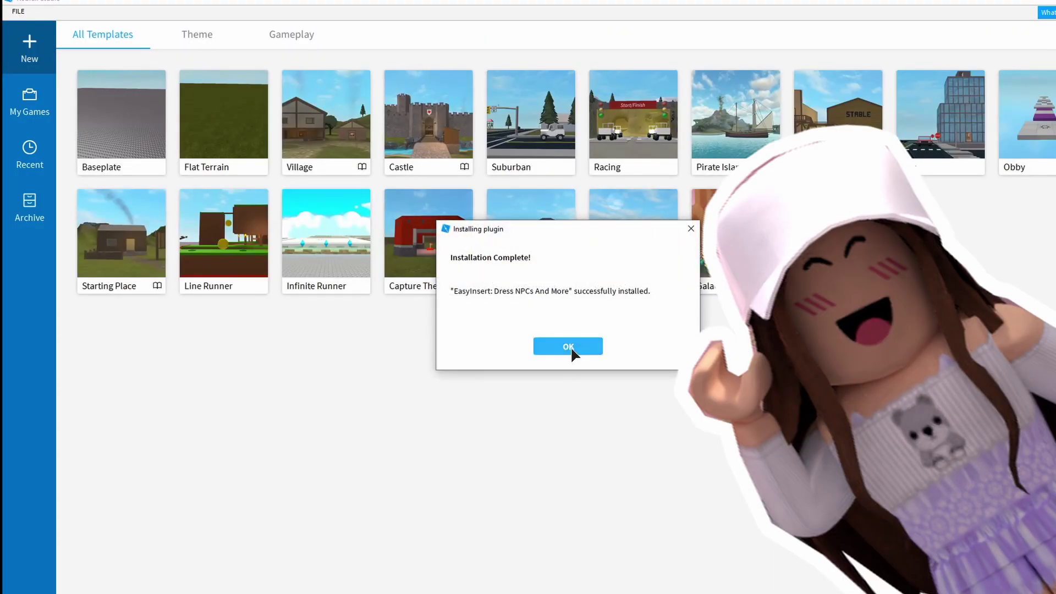
- Dismiss the installation notice and open the saved spawn-pad game from My Games
click(571, 347)
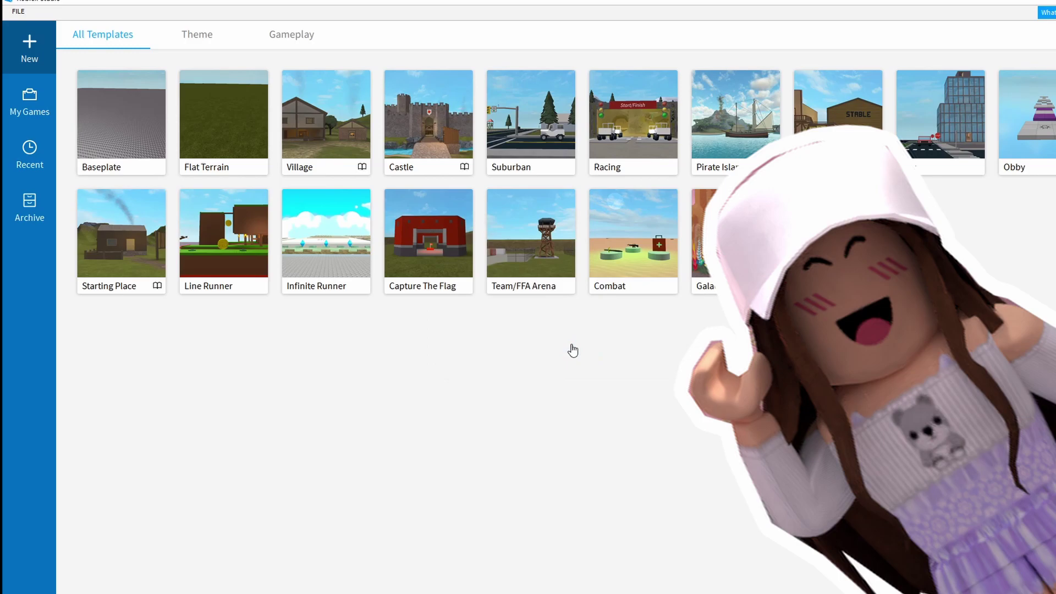
click(32, 112)
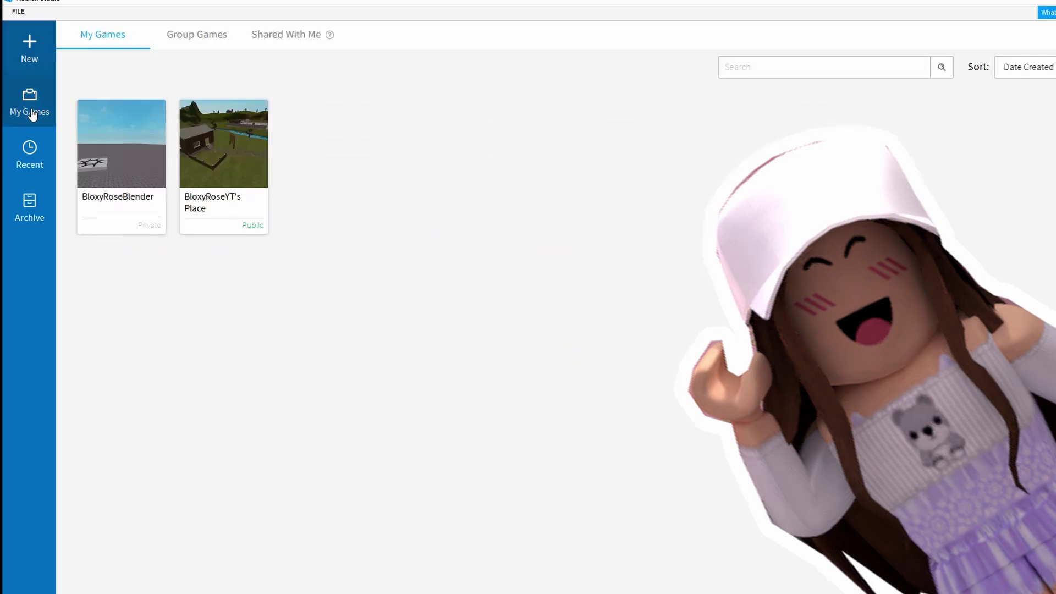
click(138, 202)
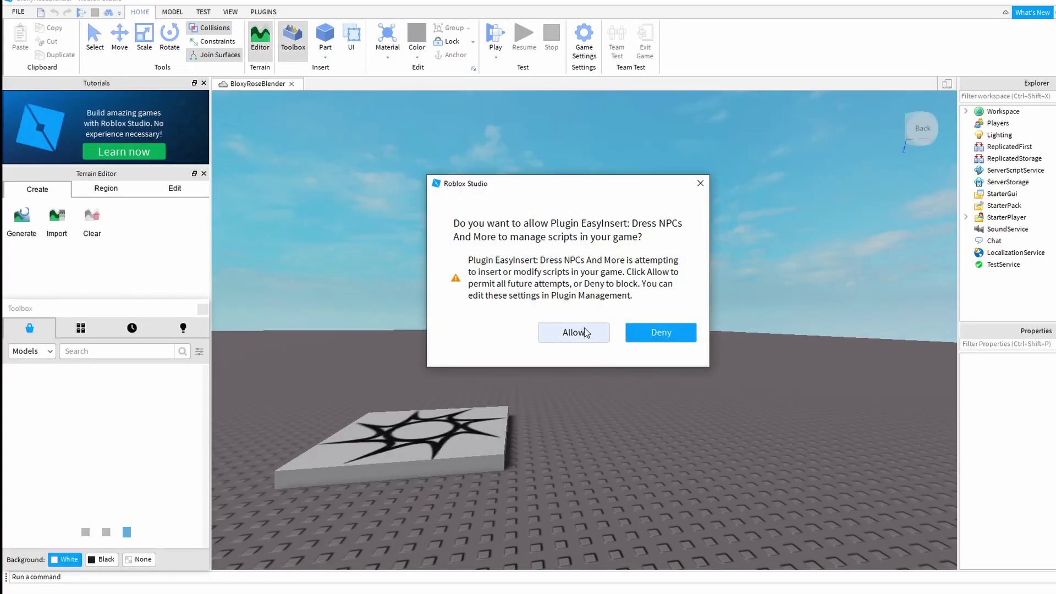
- Allow EasyInsert to manage scripts, tilt the view up, and launch EasyInsert from the Plugins tab
click(573, 332)
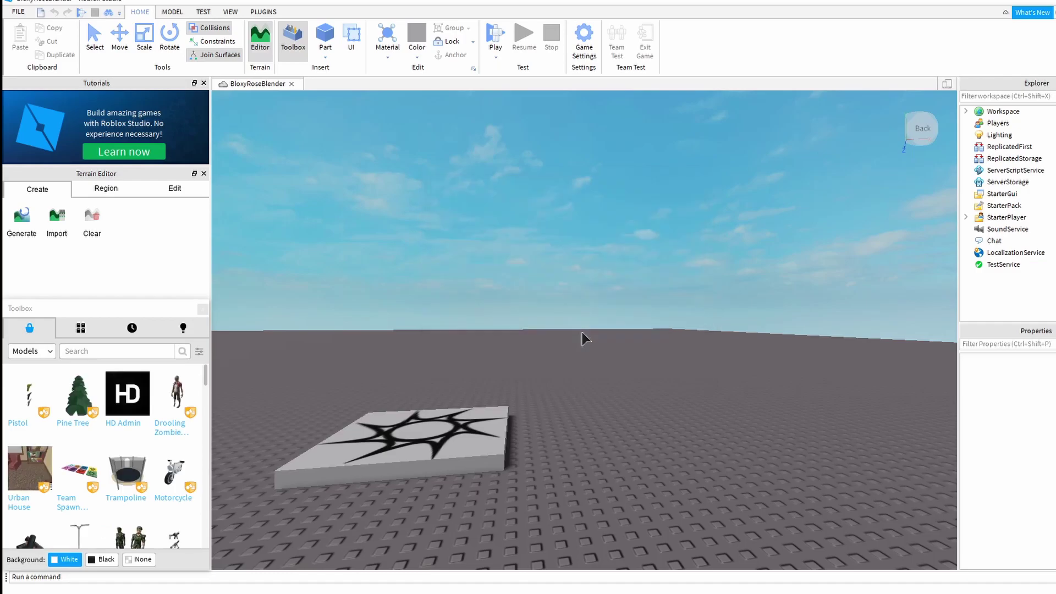
scroll(697, 474, up, 1)
key(d)
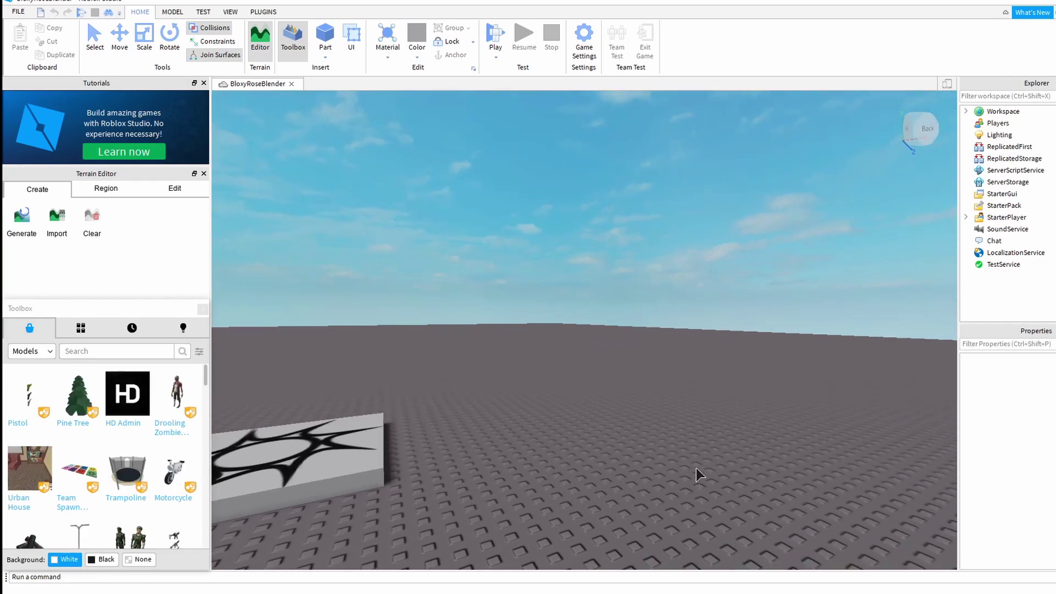
right_drag(692, 469, 733, 482)
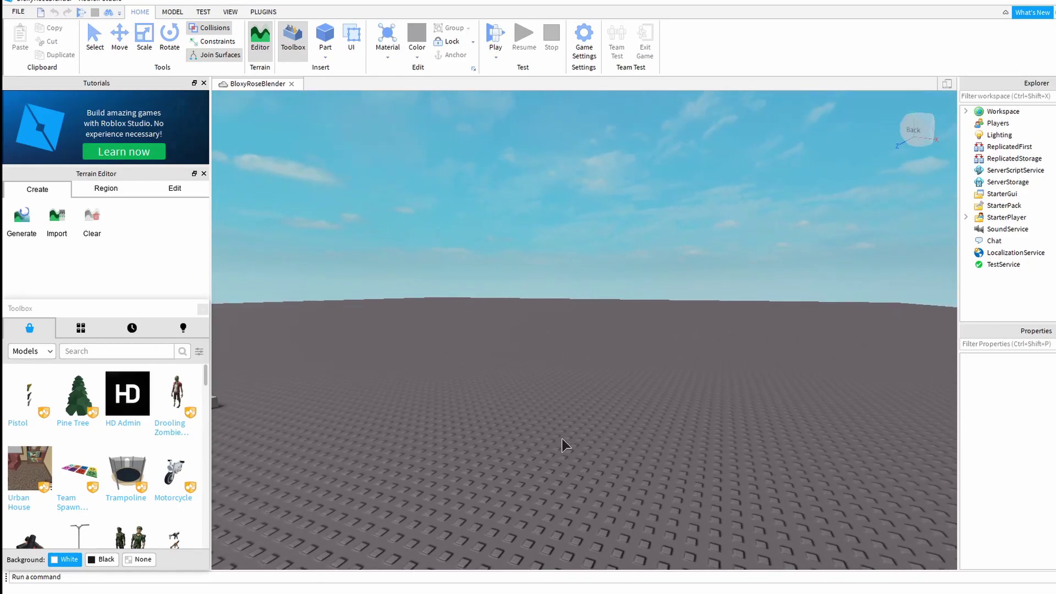
right_drag(497, 515, 497, 515)
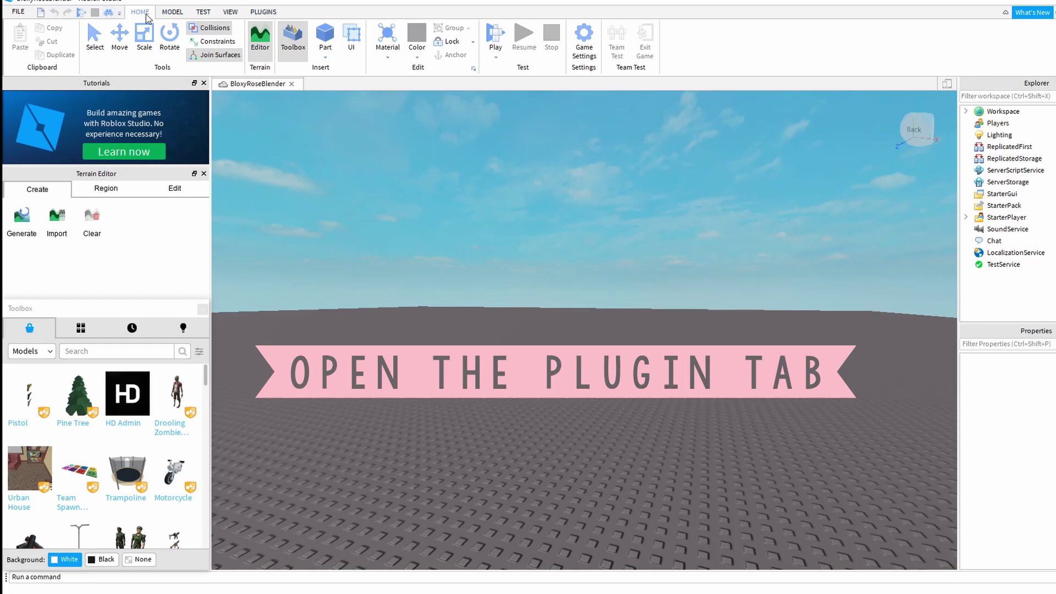
click(268, 12)
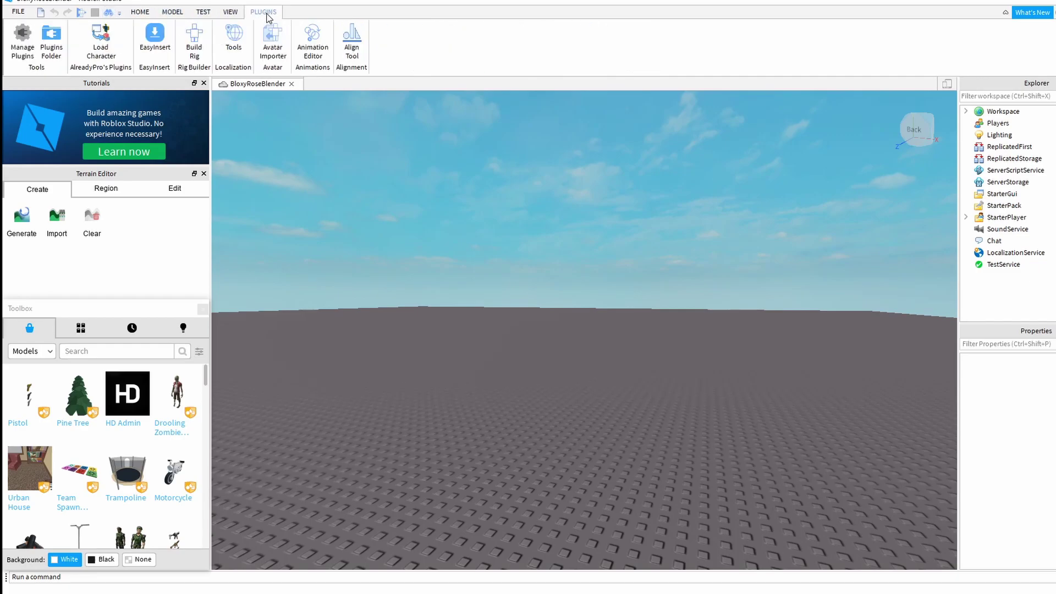
click(154, 48)
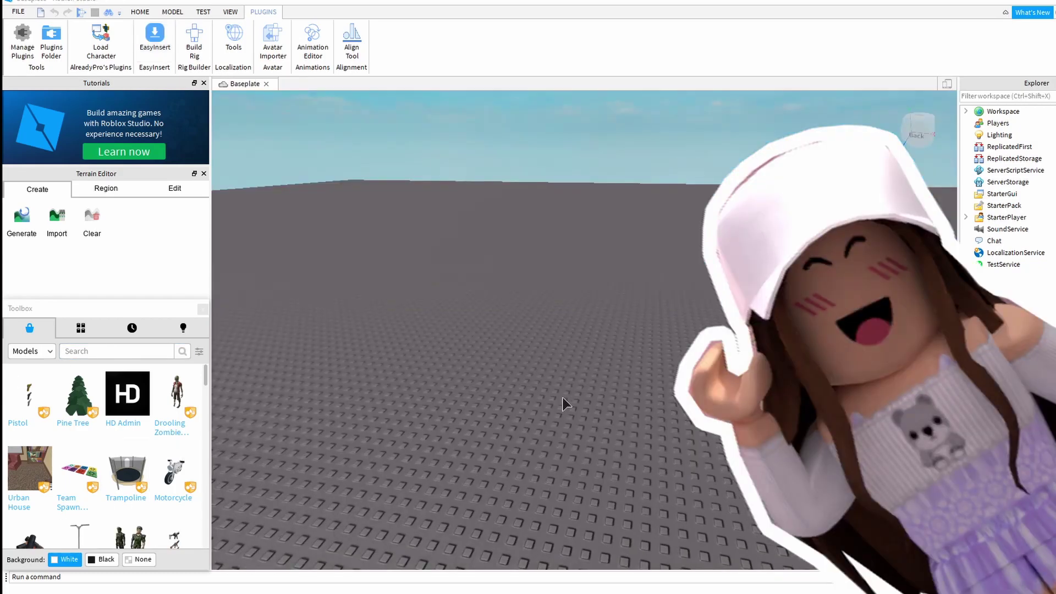
- Insert a blank R6 rig with EasyInsert and switch the plugin to loading by User ID
click(156, 41)
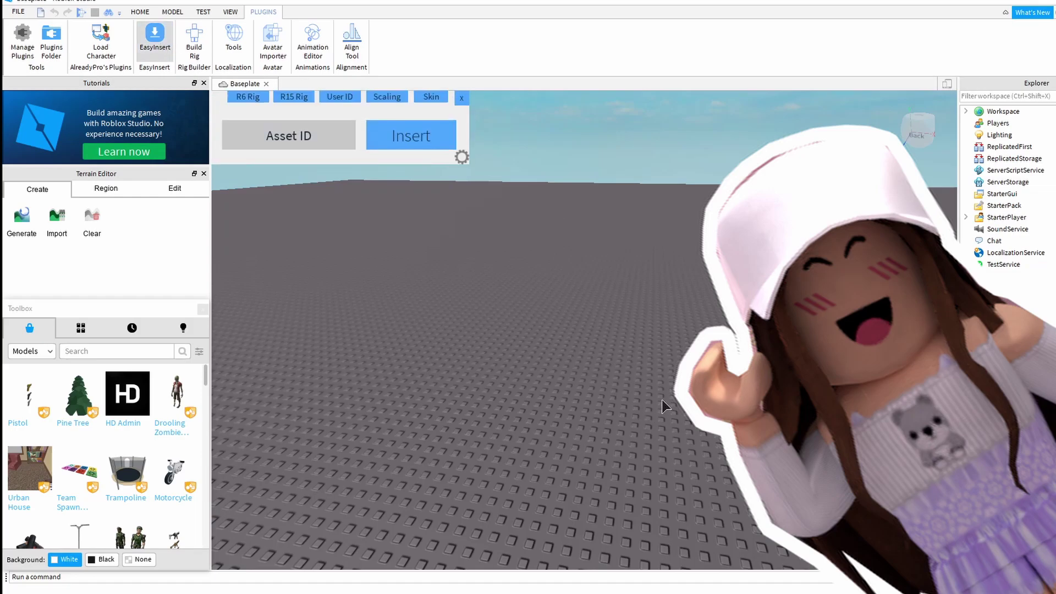
click(246, 97)
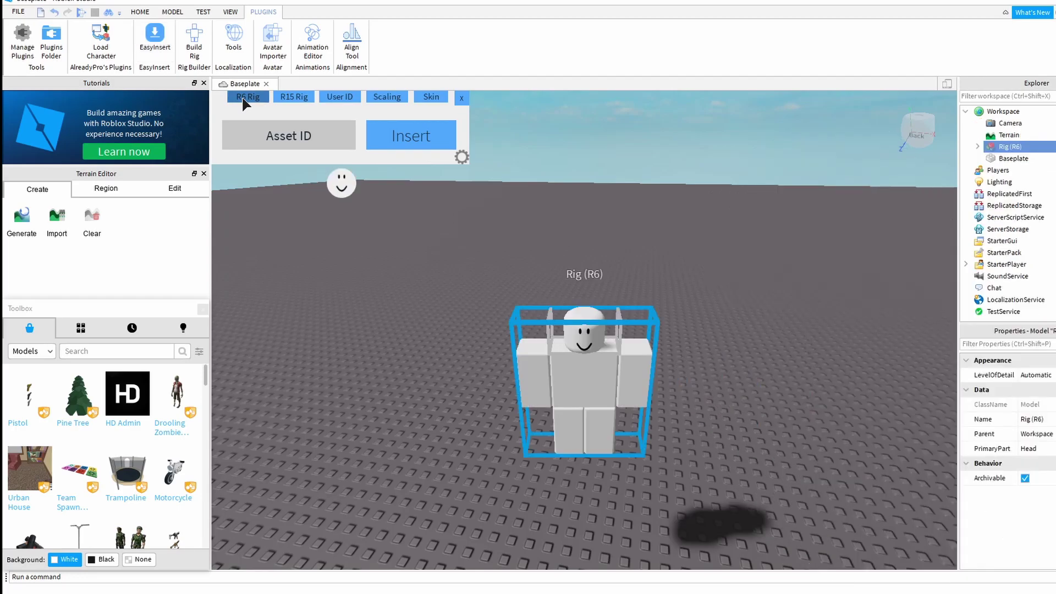
click(341, 99)
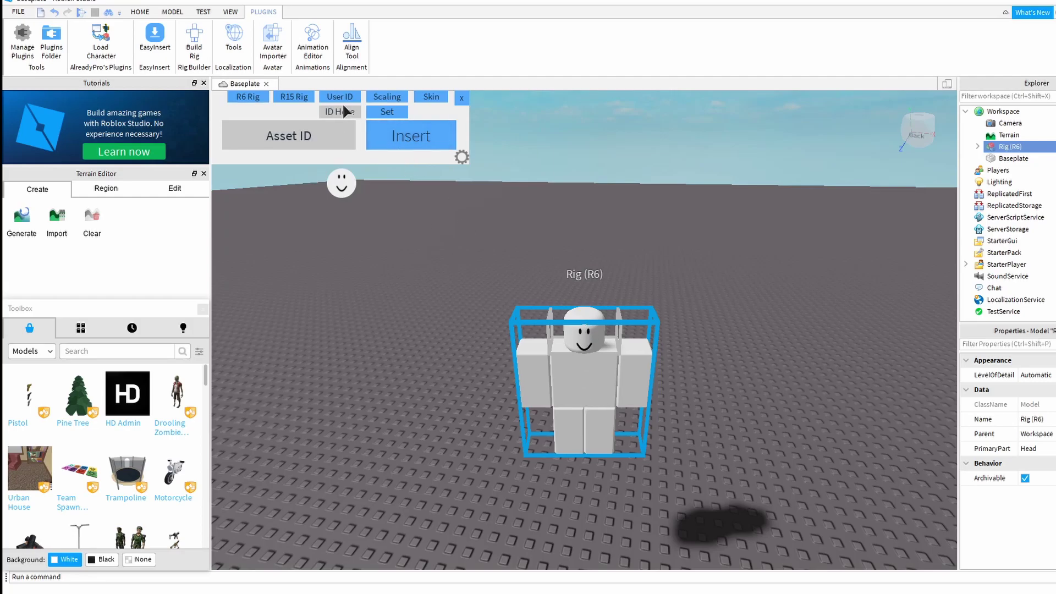
right_drag(555, 506, 557, 506)
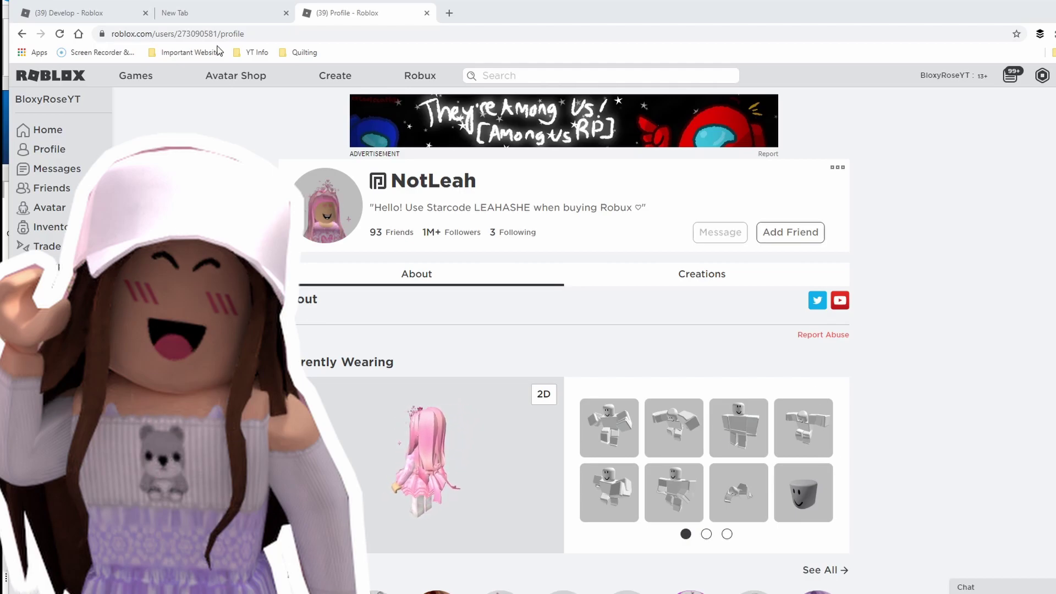
- Copy the user ID number from the profile page's web address
drag(177, 34, 218, 34)
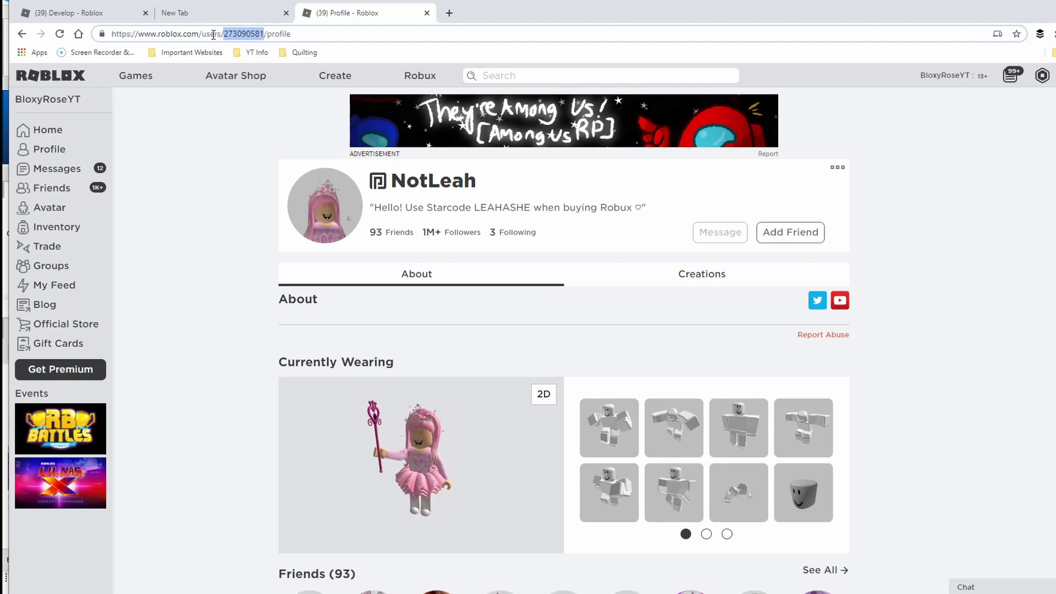
right_click(245, 41)
click(284, 127)
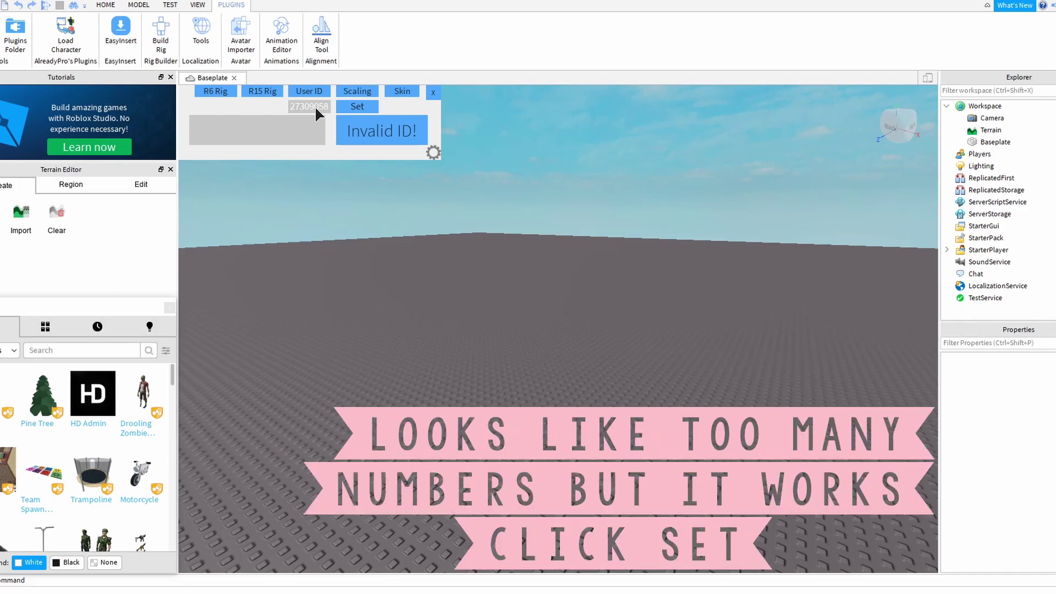
- Load the player's pink avatar into the Workspace from the pasted user ID with Set
click(358, 107)
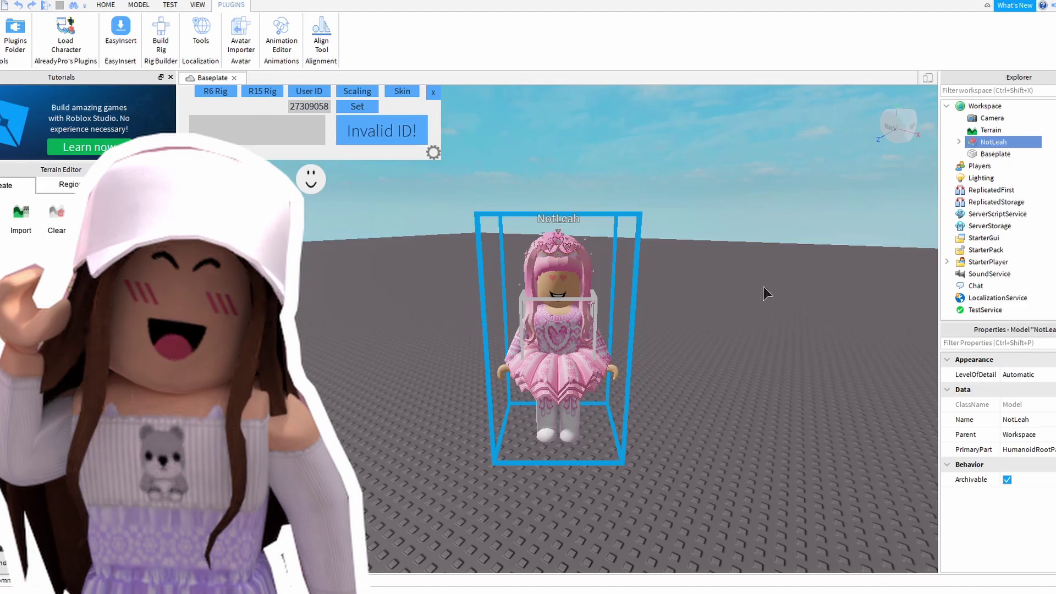
- Rename the inserted avatar model in Explorer to 'StarterCharacter'
right_click(991, 145)
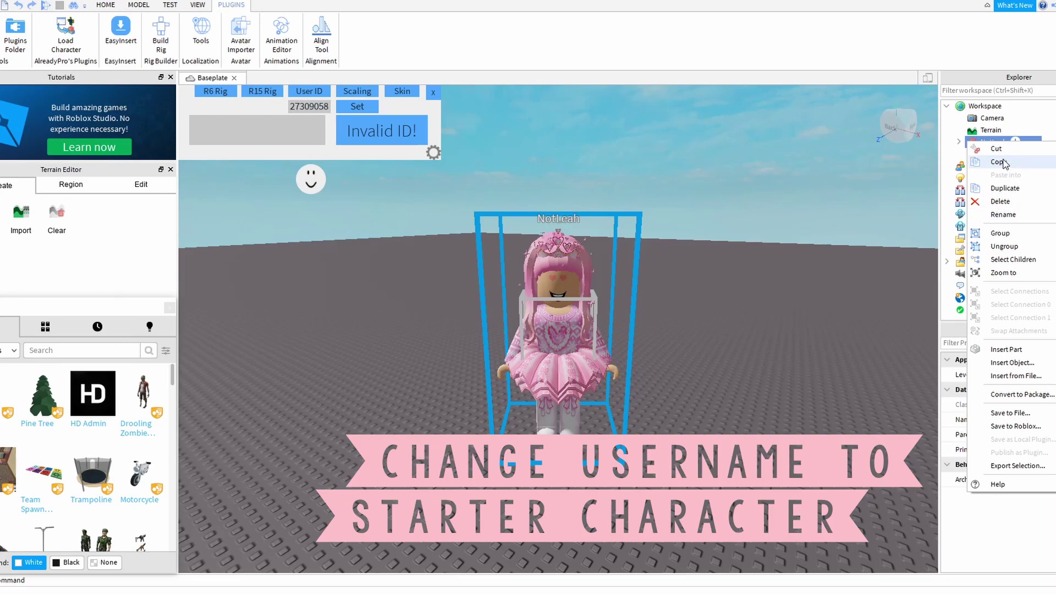
click(1002, 214)
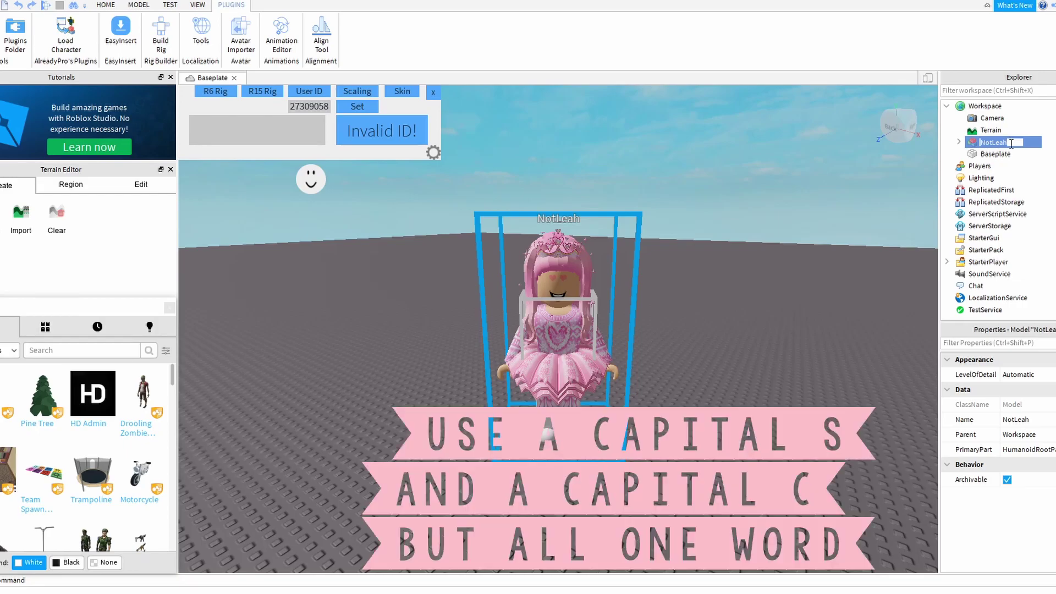
text(StarterCharacter)
- Confirm the StarterCharacter name and drag the model under StarterPlayer in Explorer
key(Return)
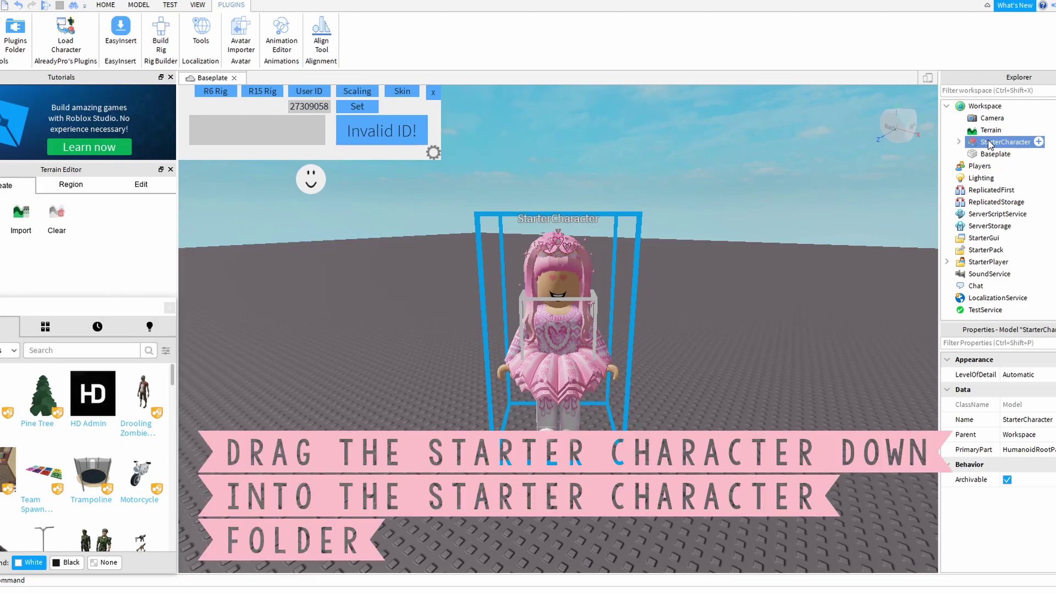
drag(988, 144, 986, 267)
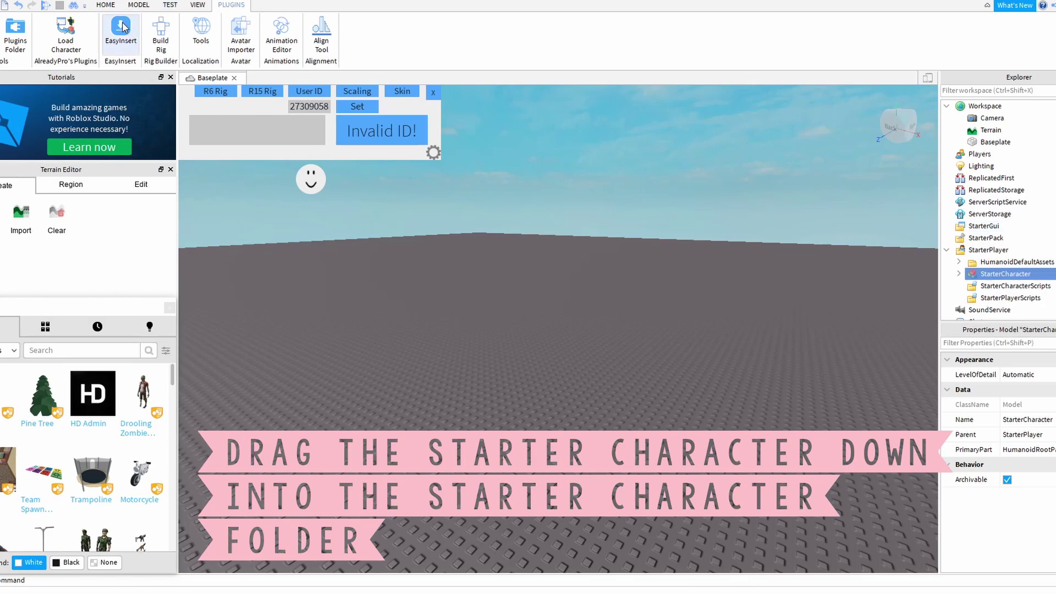
- Run a playtest from the Home tab to see the pink avatar spawn, then stop it
click(104, 5)
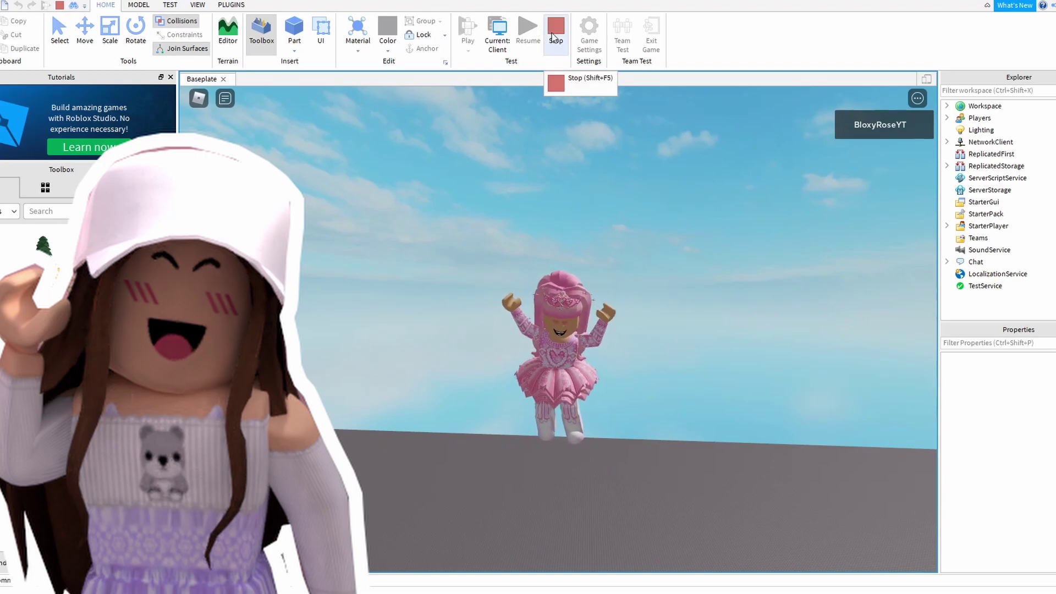
click(555, 32)
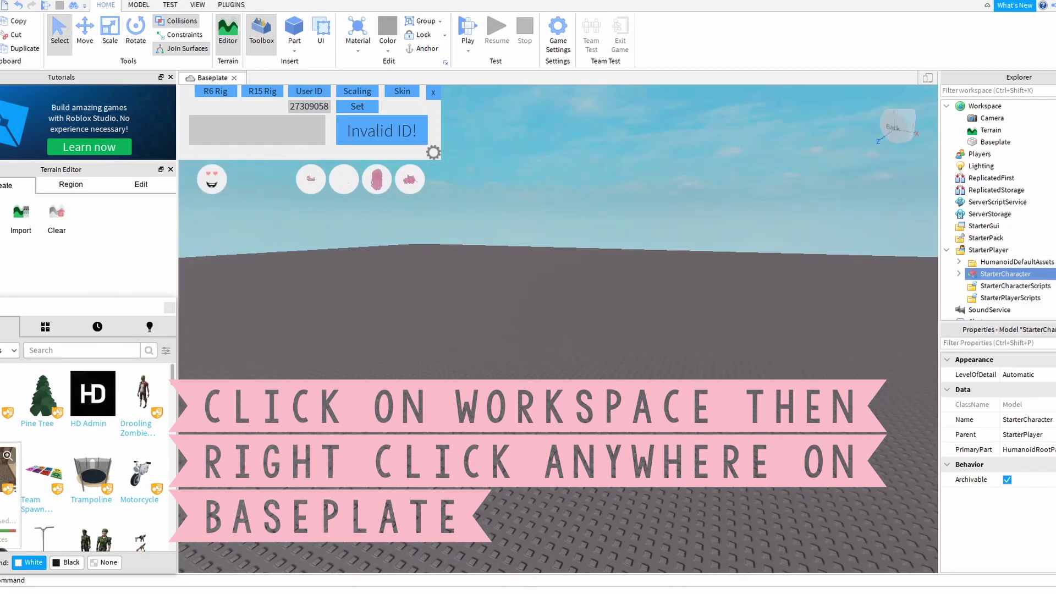
- Insert a SpawnLocation into the Workspace using Insert Object from the baseplate's right-click menu
click(984, 106)
right_click(534, 80)
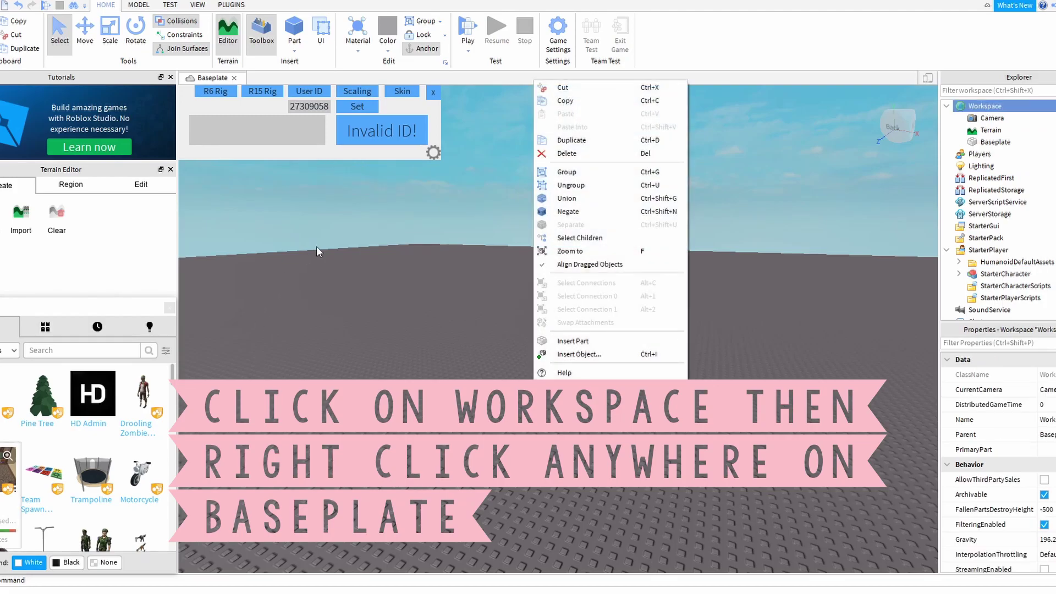
click(585, 355)
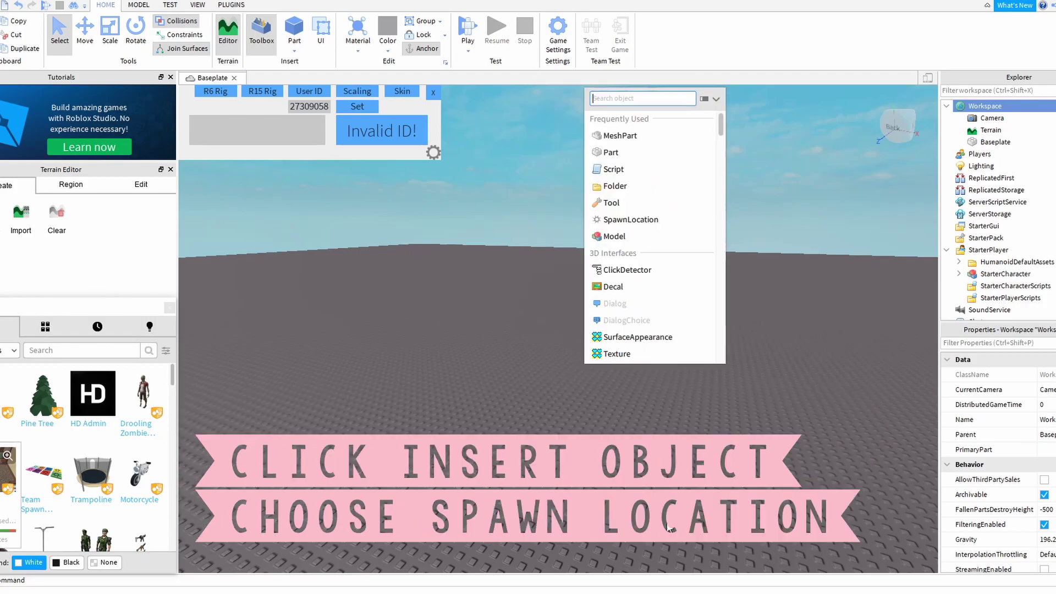
click(622, 220)
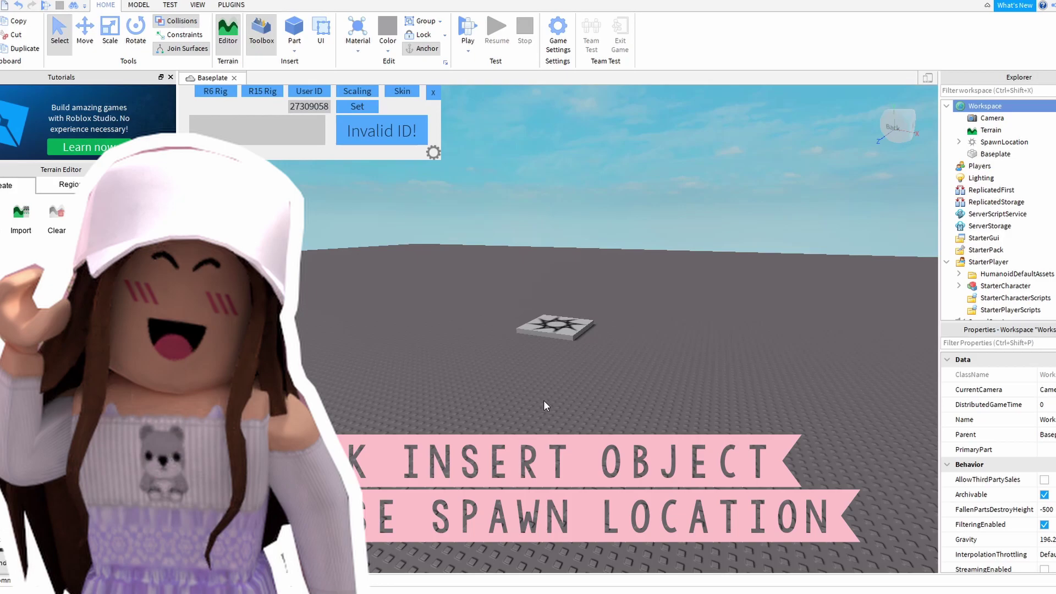
- Check StarterCharacter's parts, then start an F5 playtest and view the avatar on the spawn pad
click(1003, 287)
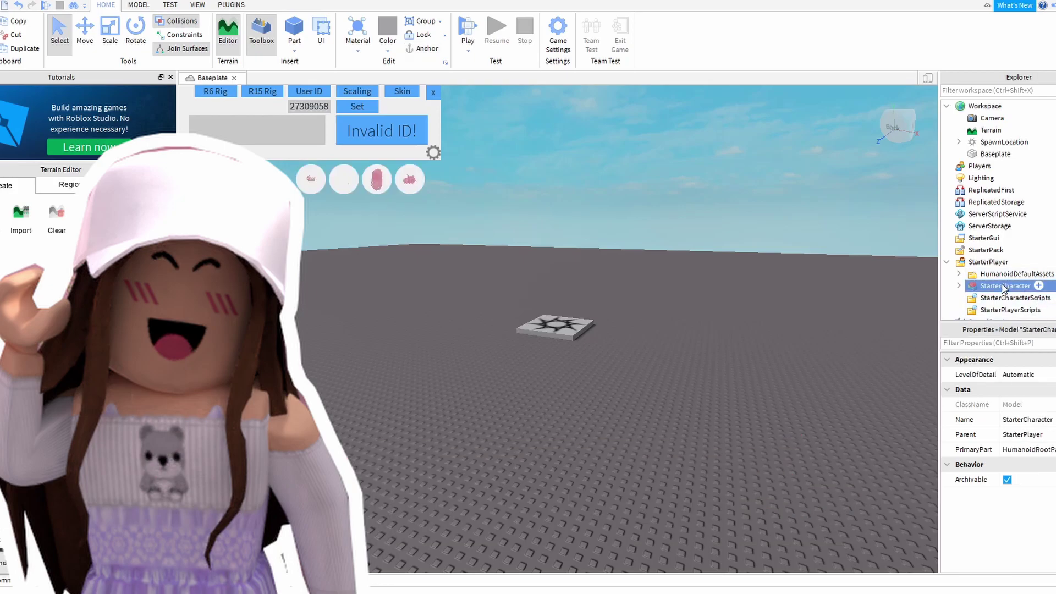
double_click(1004, 287)
scroll(1004, 287, down, 10)
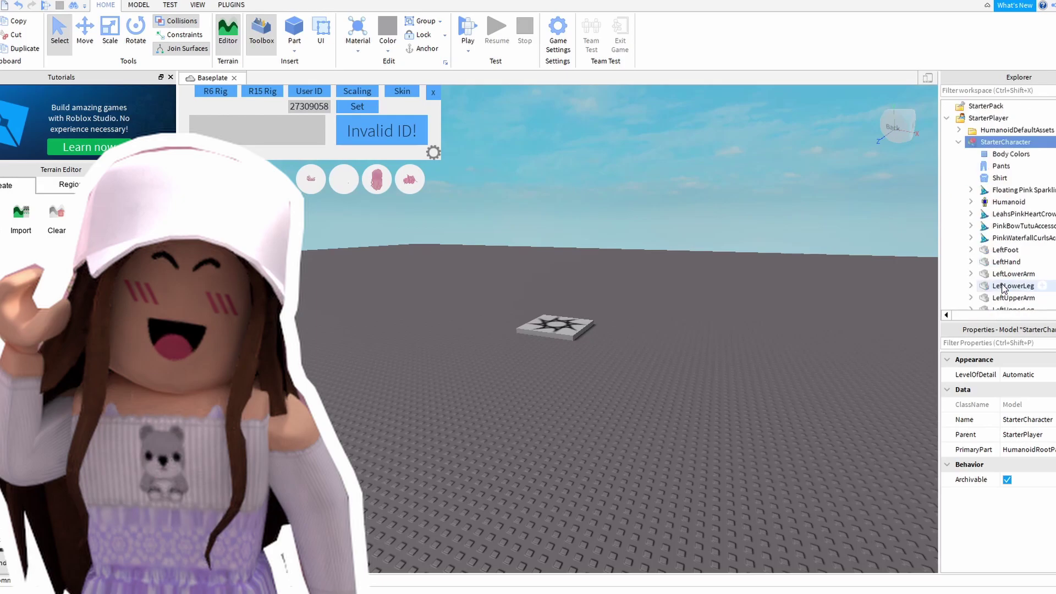
scroll(1004, 287, down, 2)
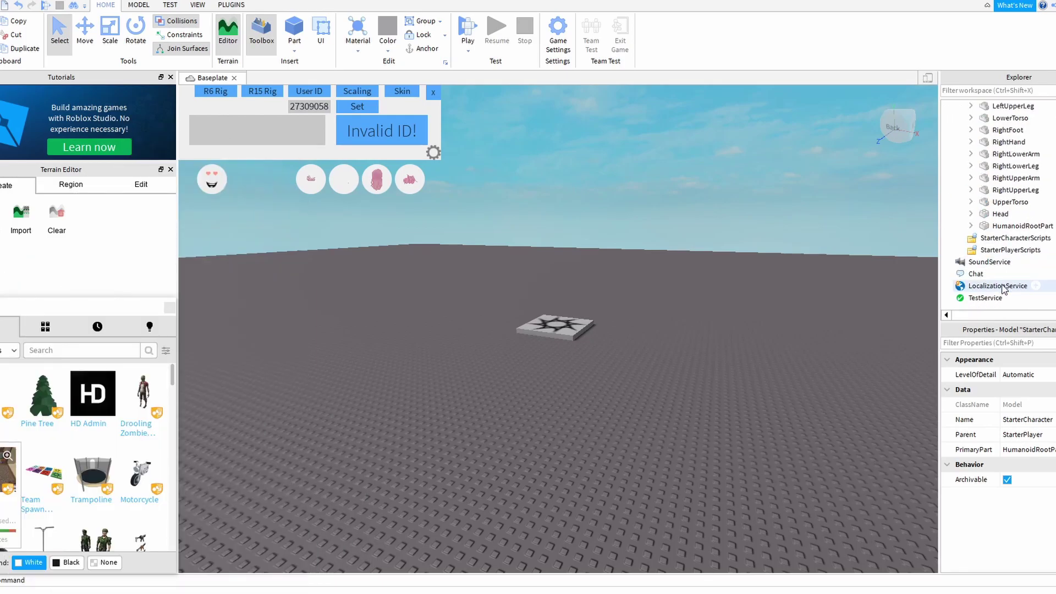
scroll(1003, 287, up, 8)
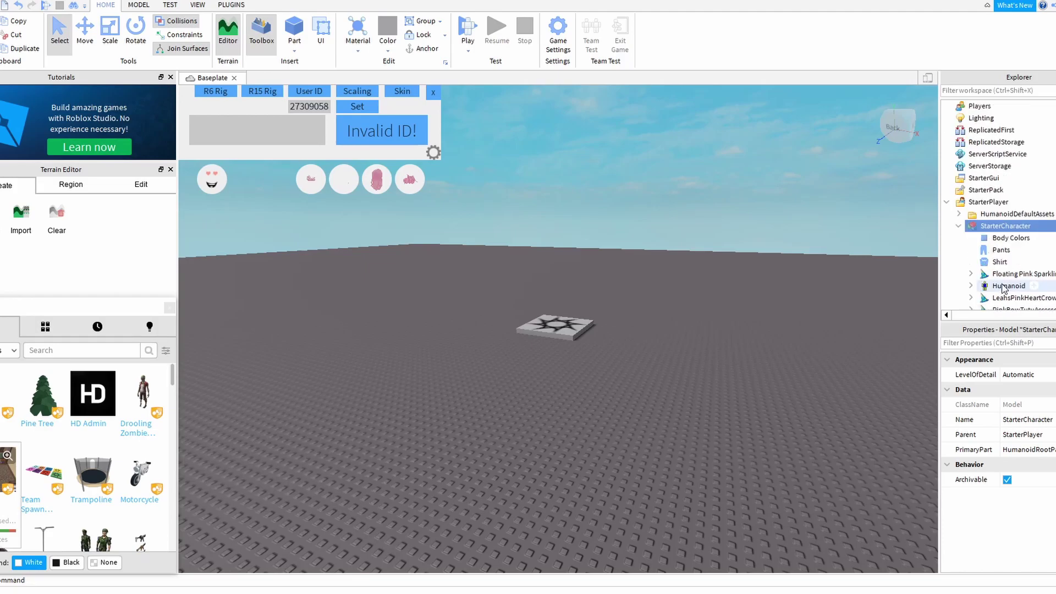
click(958, 226)
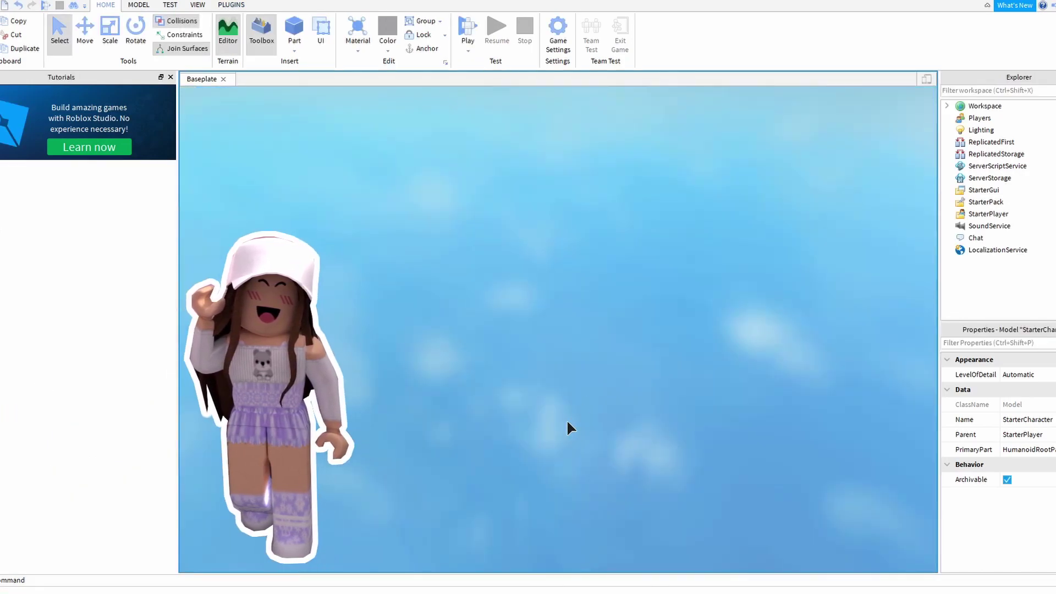
key(F5)
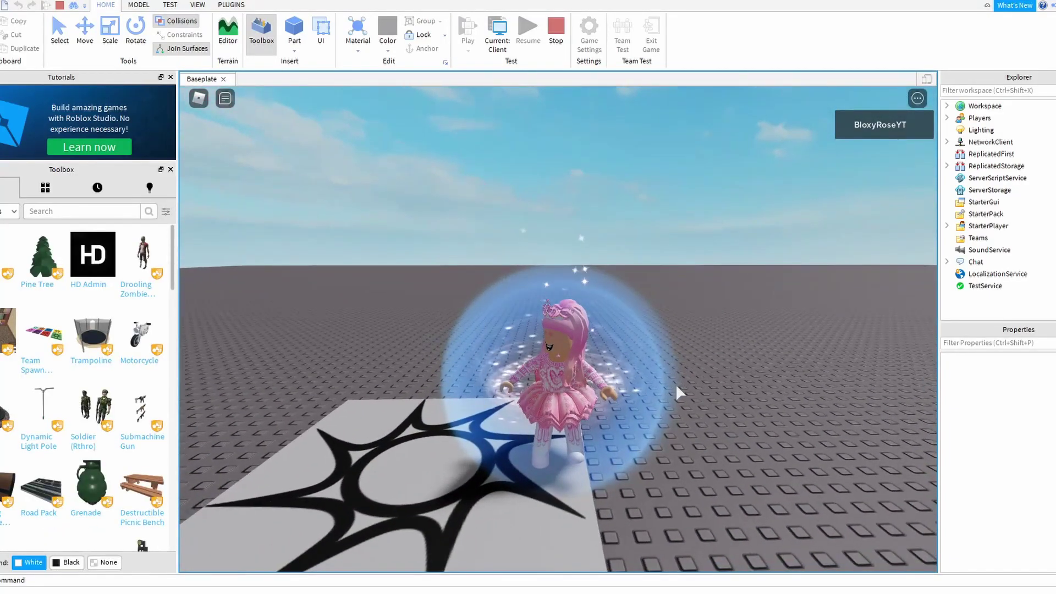
right_drag(675, 383, 652, 404)
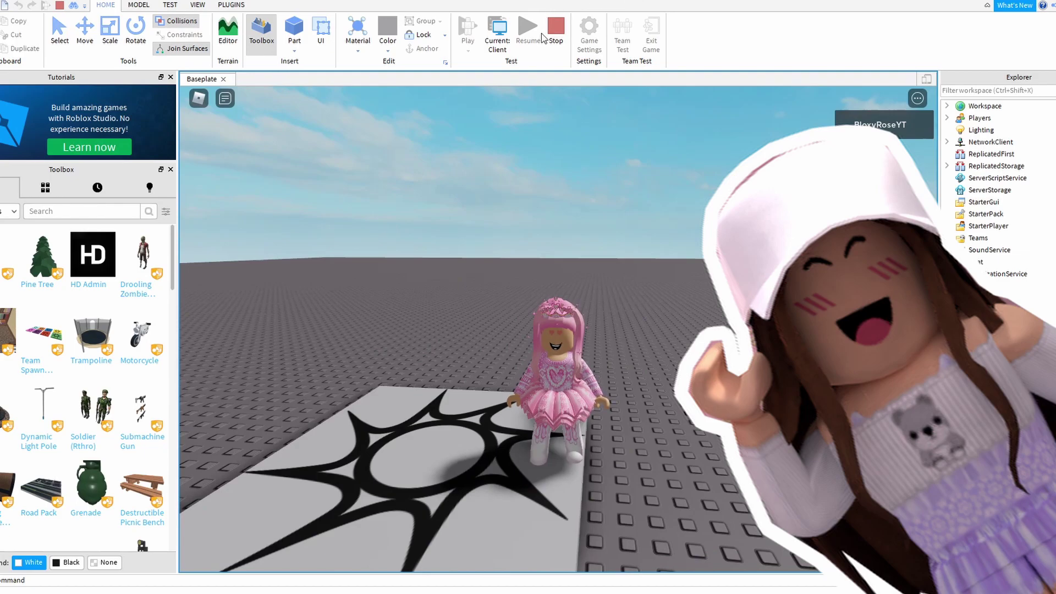
- Stop the playtest and expand StarterCharacter in the Explorer to list its parts
click(555, 28)
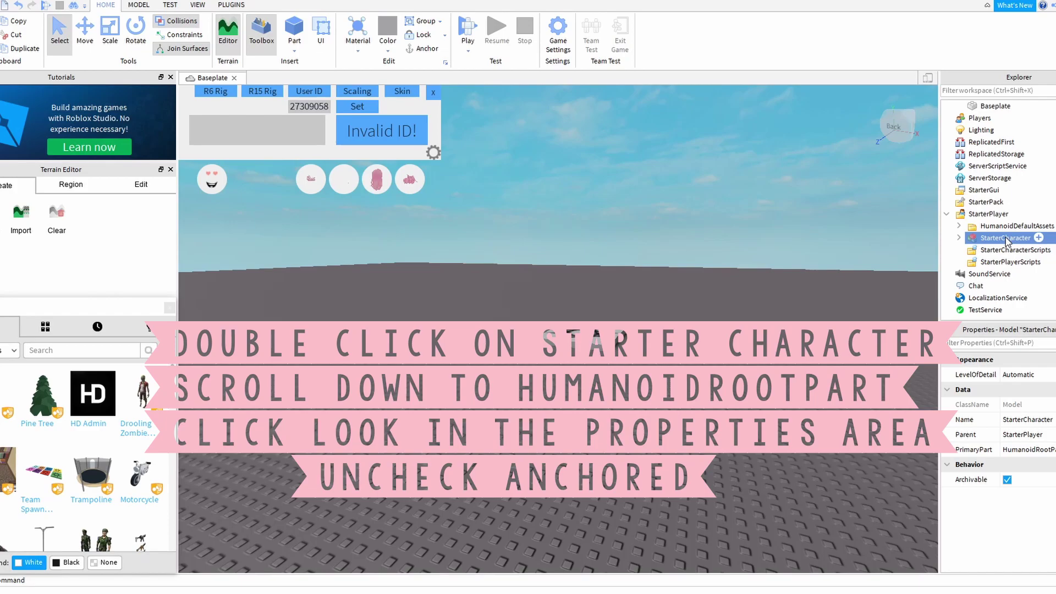
double_click(1005, 241)
scroll(1006, 240, down, 2)
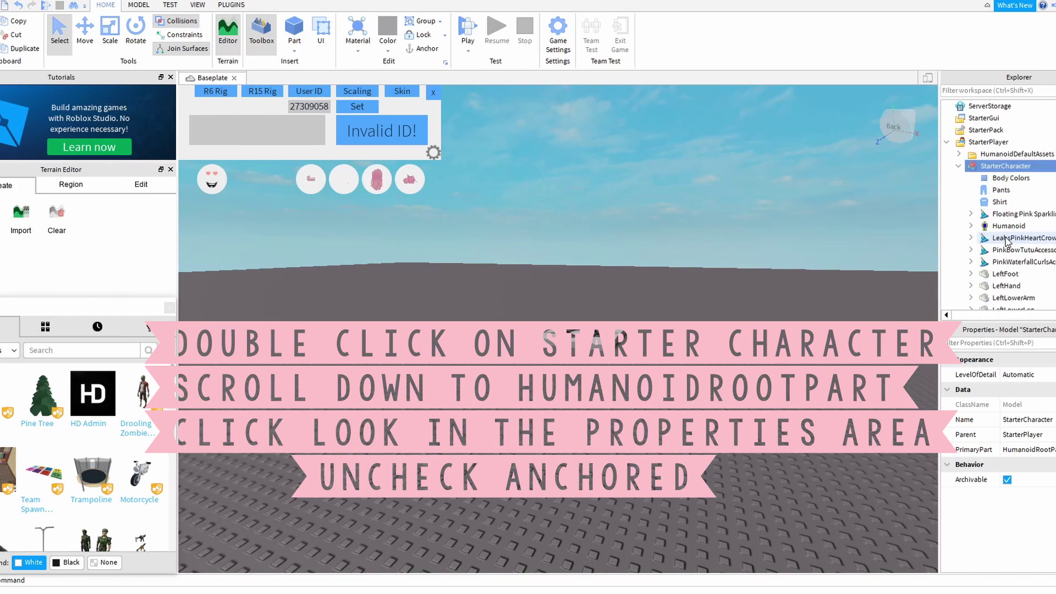
scroll(1006, 240, down, 5)
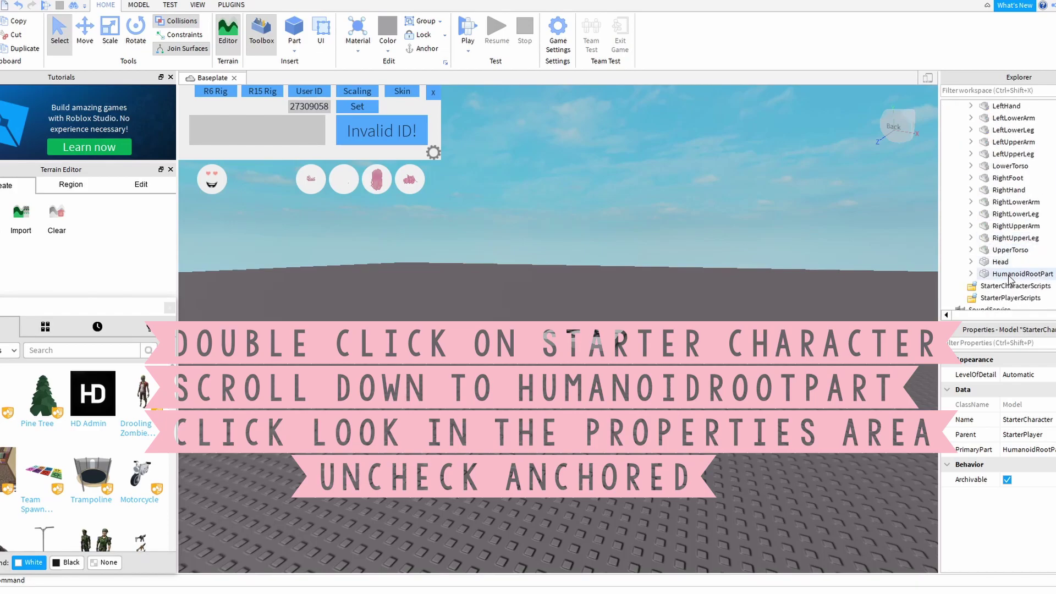
- Uncheck Anchored under Behavior for the StarterCharacter's HumanoidRootPart
double_click(1009, 275)
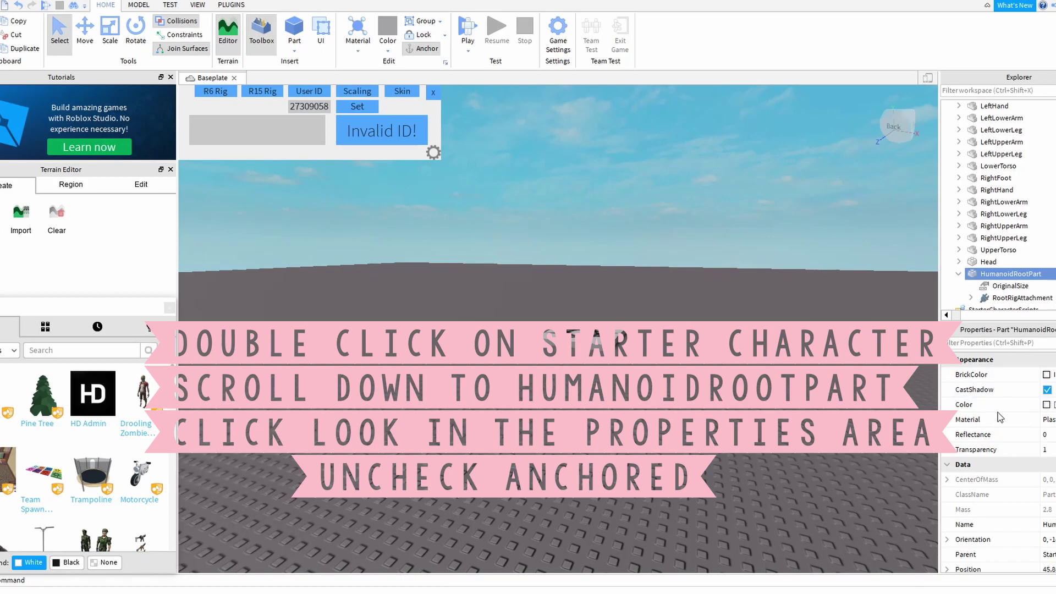
scroll(1000, 488, down, 2)
scroll(1001, 487, down, 1)
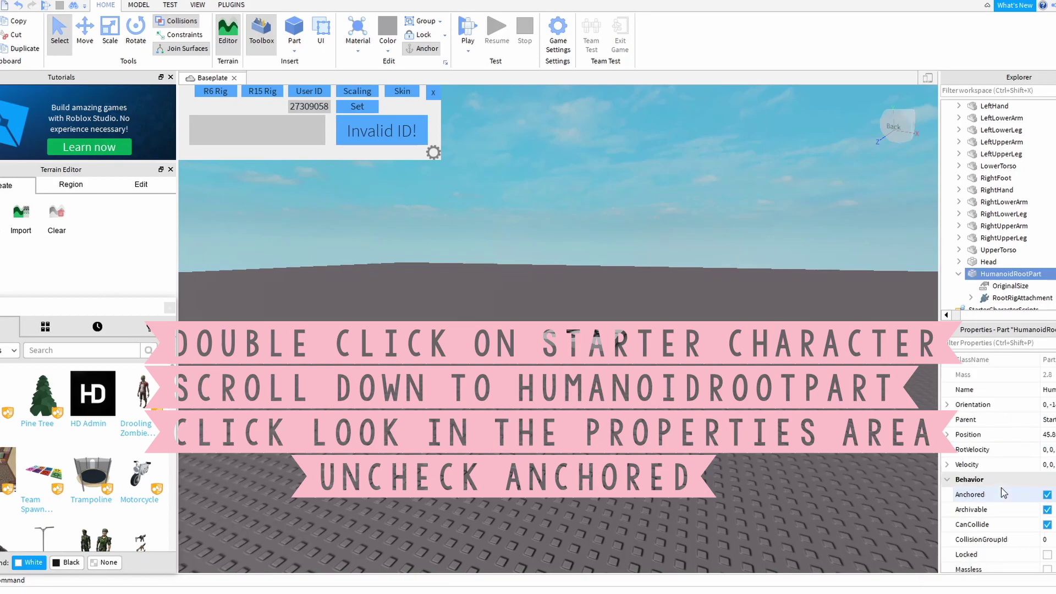
click(966, 482)
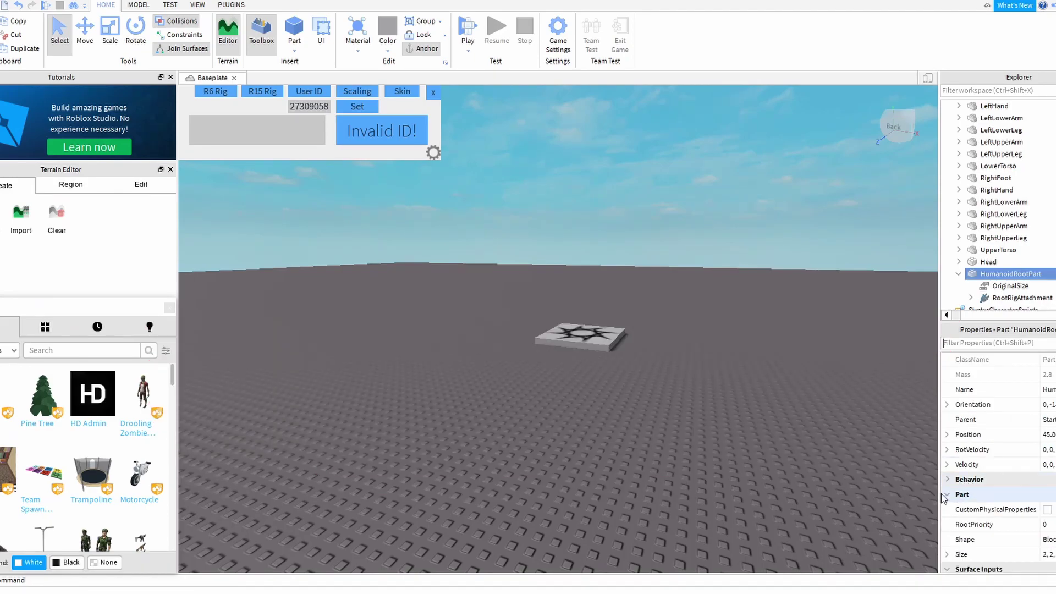
click(966, 483)
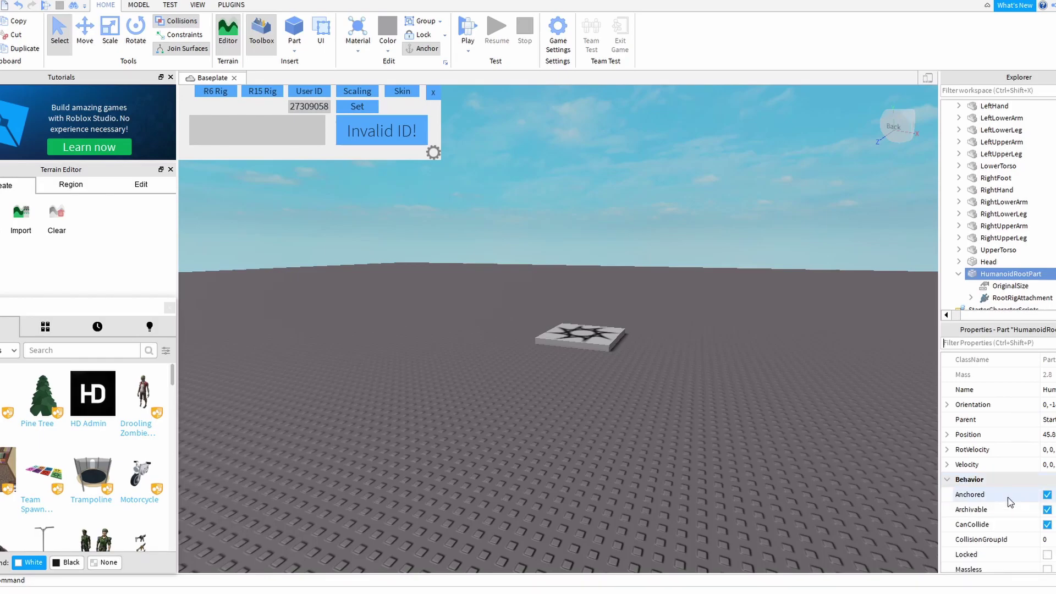
scroll(1006, 498, down, 1)
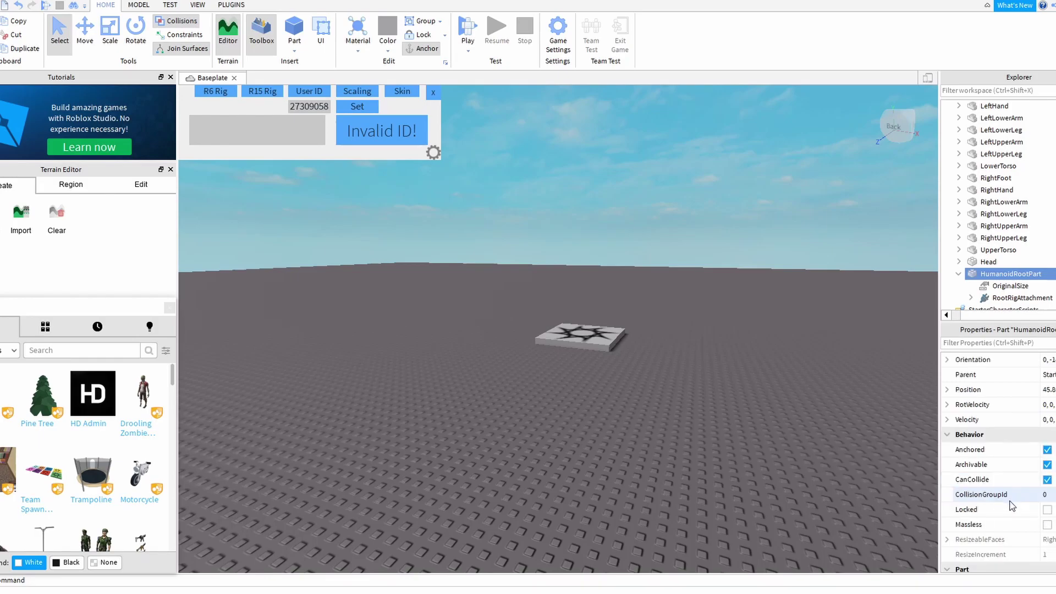
click(1046, 449)
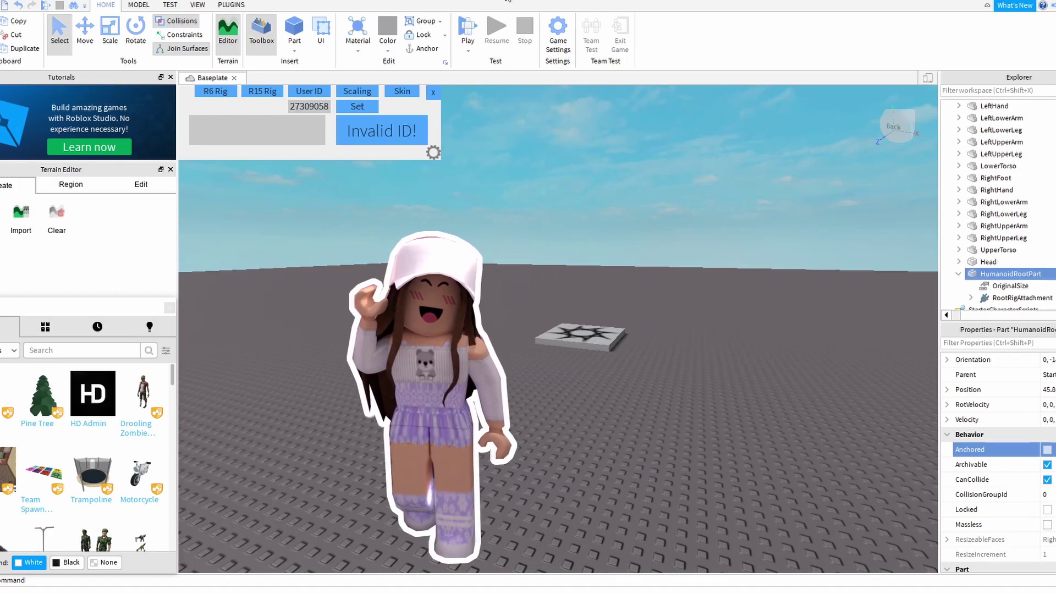
click(466, 36)
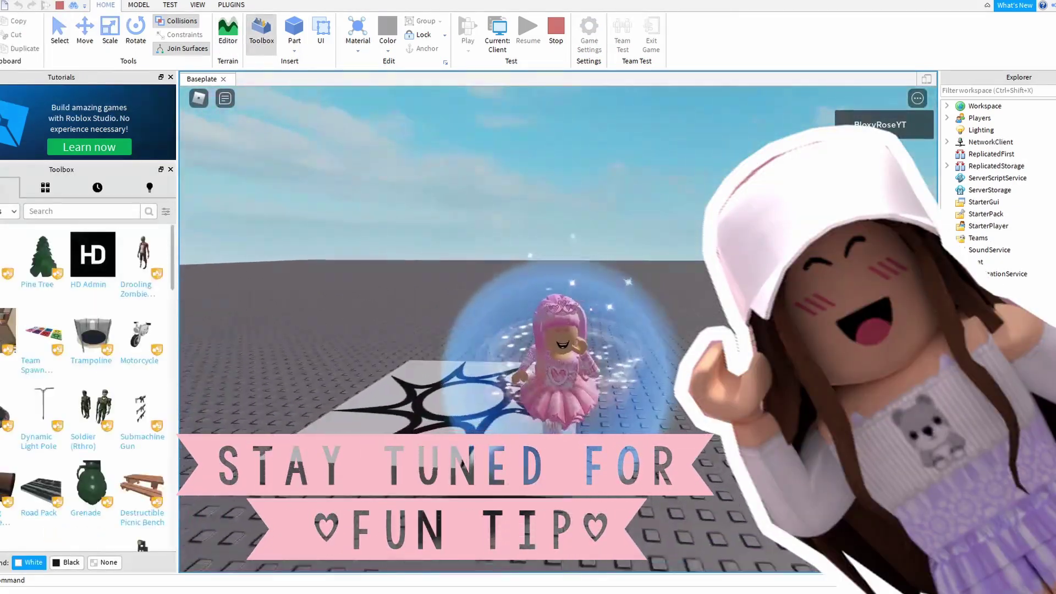
key(s)
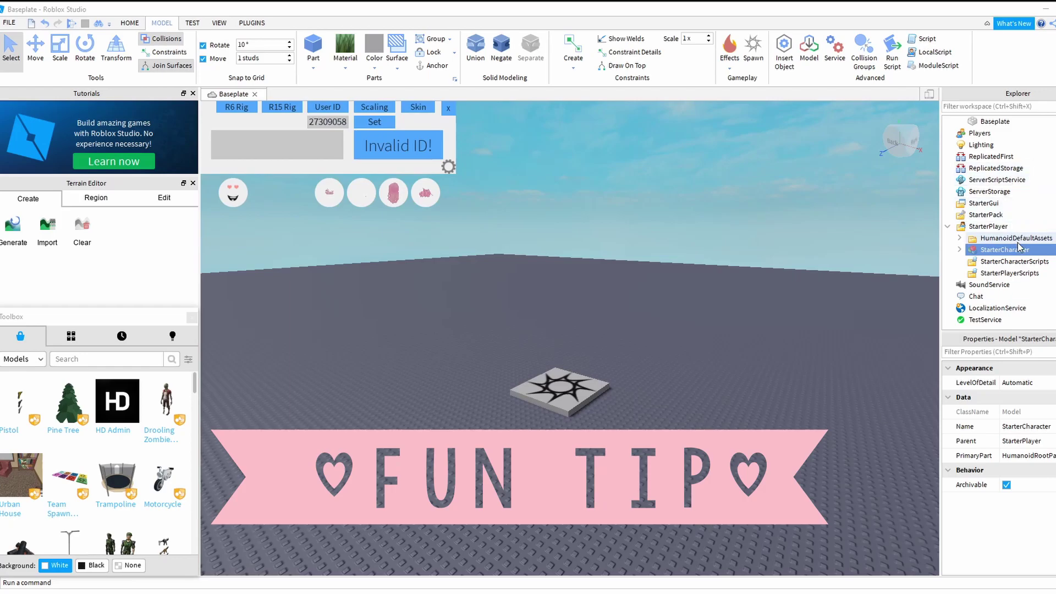
- Set the Baseplate's BrickColor to a green swatch
scroll(994, 170, up, 2)
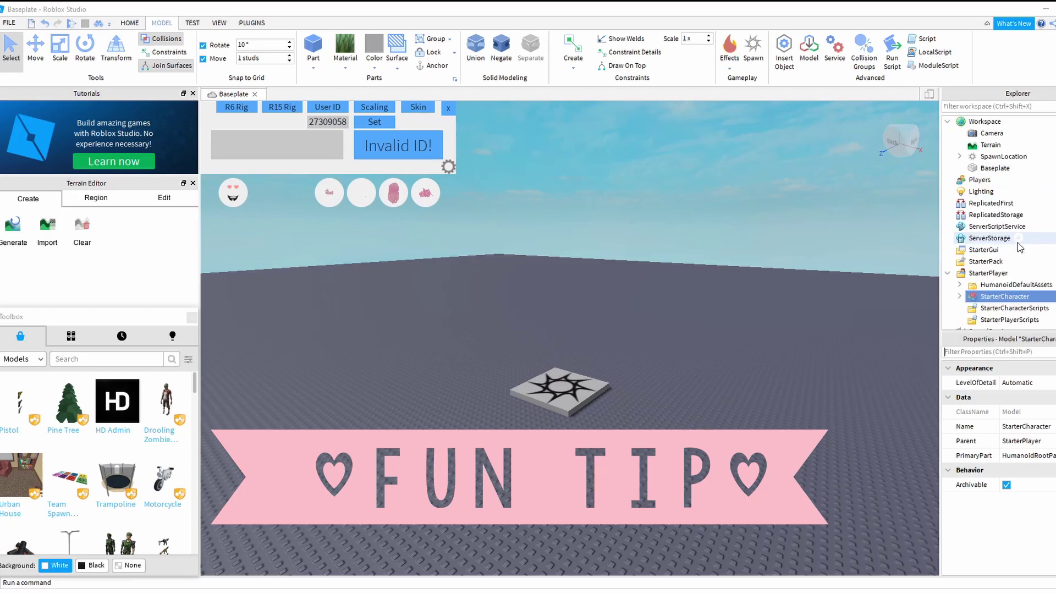
click(994, 168)
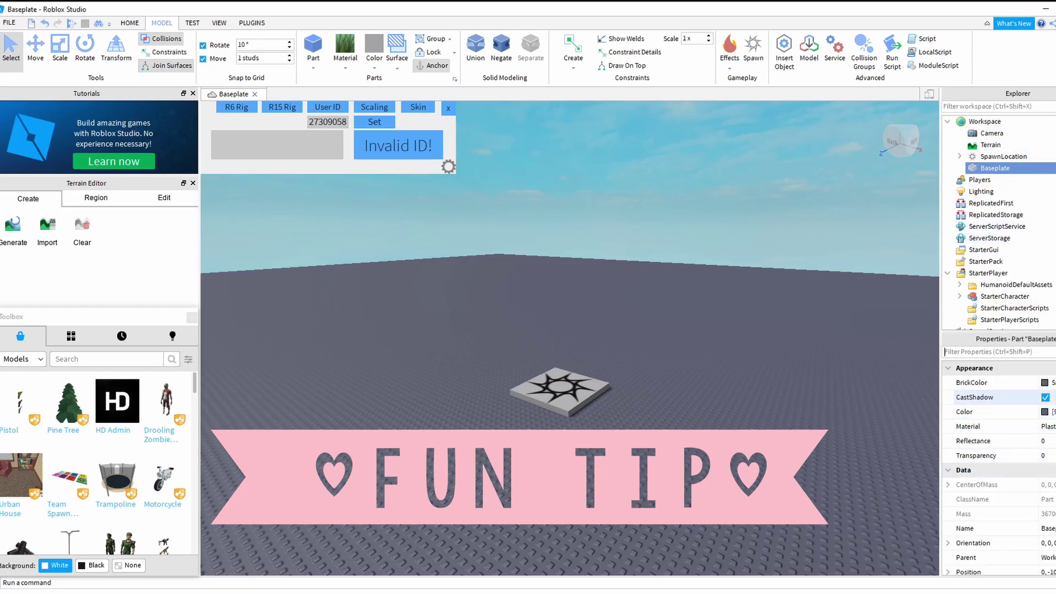
click(1044, 382)
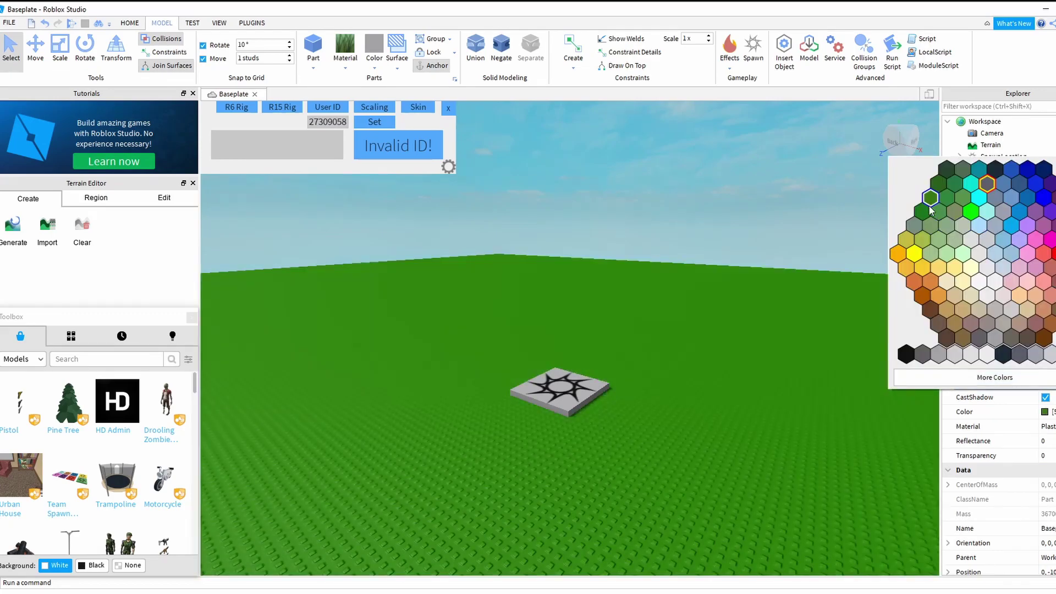
click(929, 207)
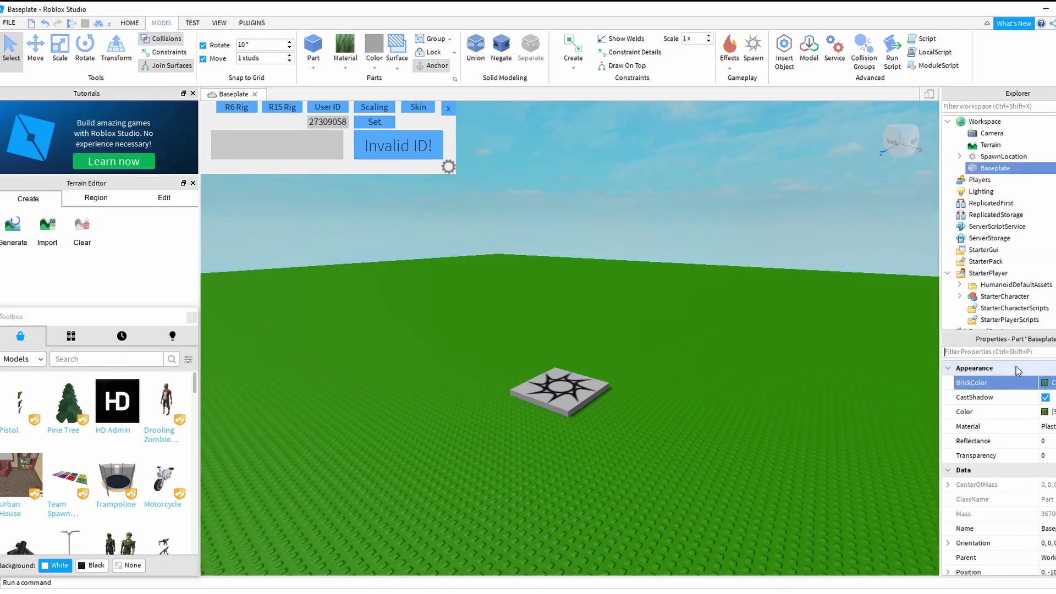
- Change the Baseplate's Material to Grass
click(1053, 428)
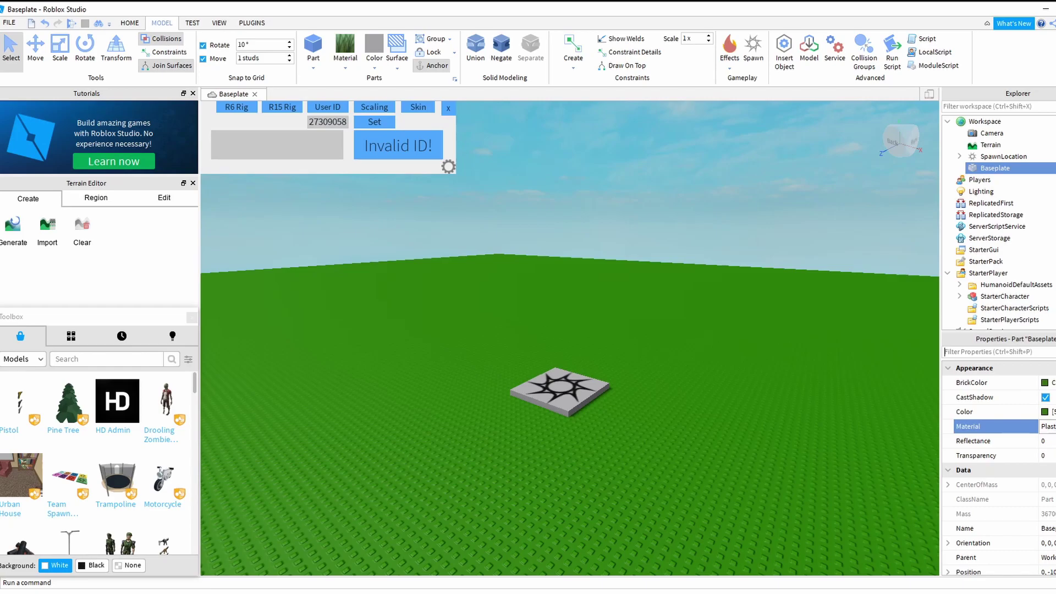
click(1047, 426)
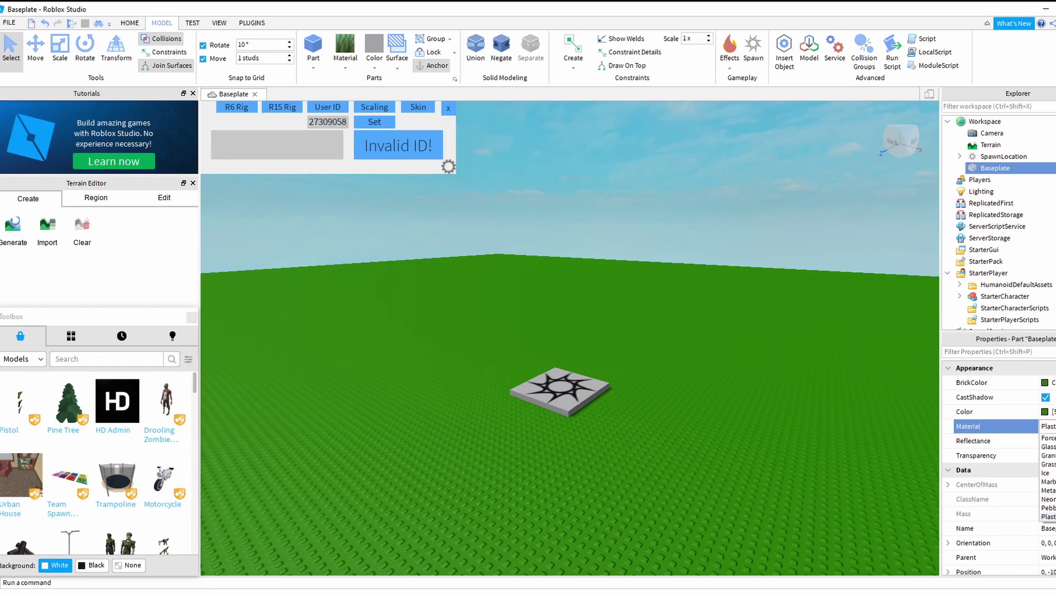
click(1047, 464)
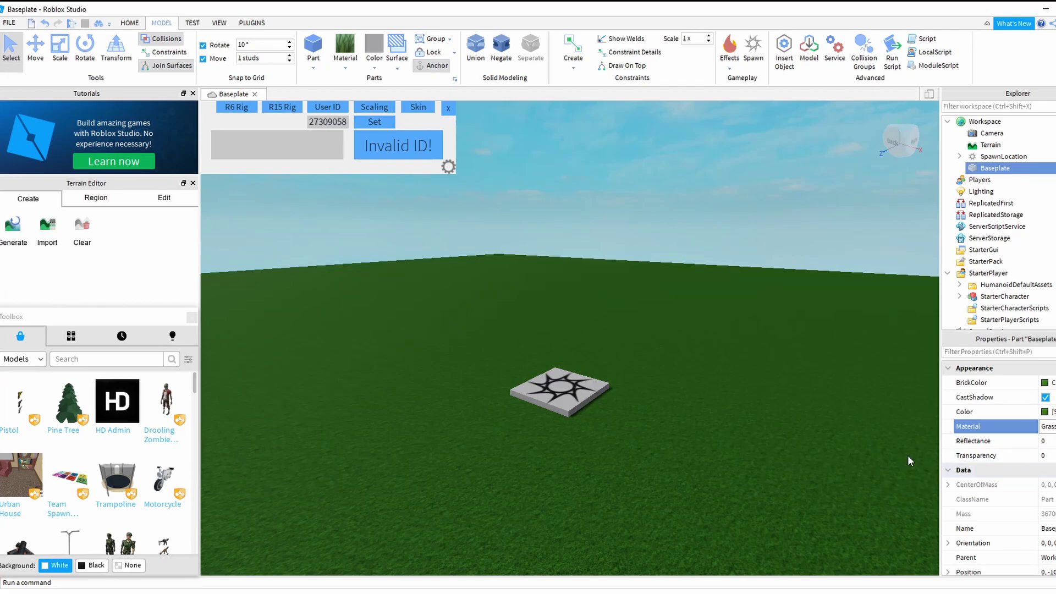
right_drag(846, 447, 846, 447)
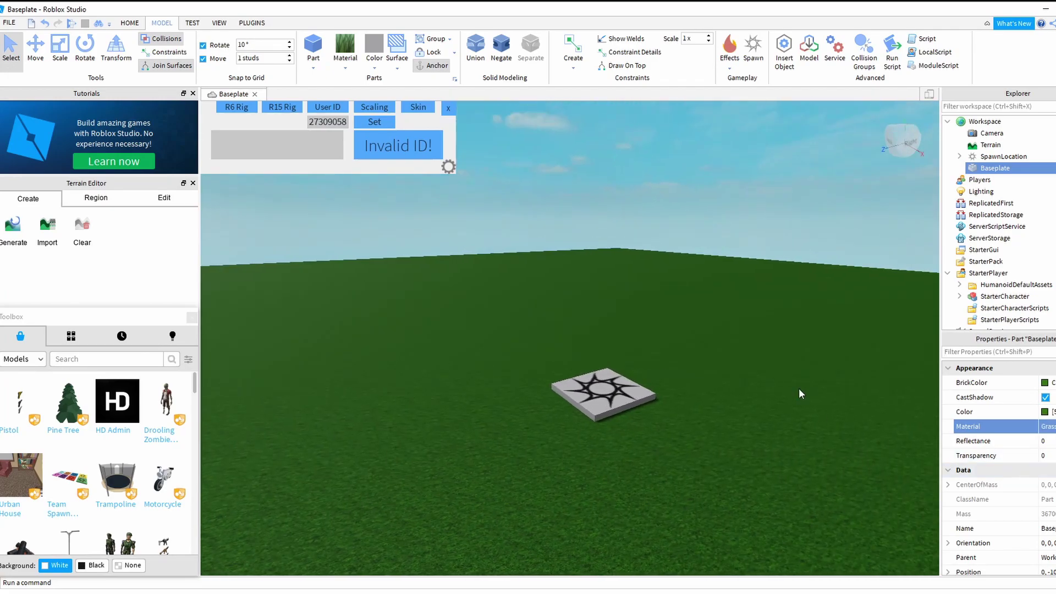
- Start a playtest and run the avatar across the grass with S, jumping twice
click(190, 23)
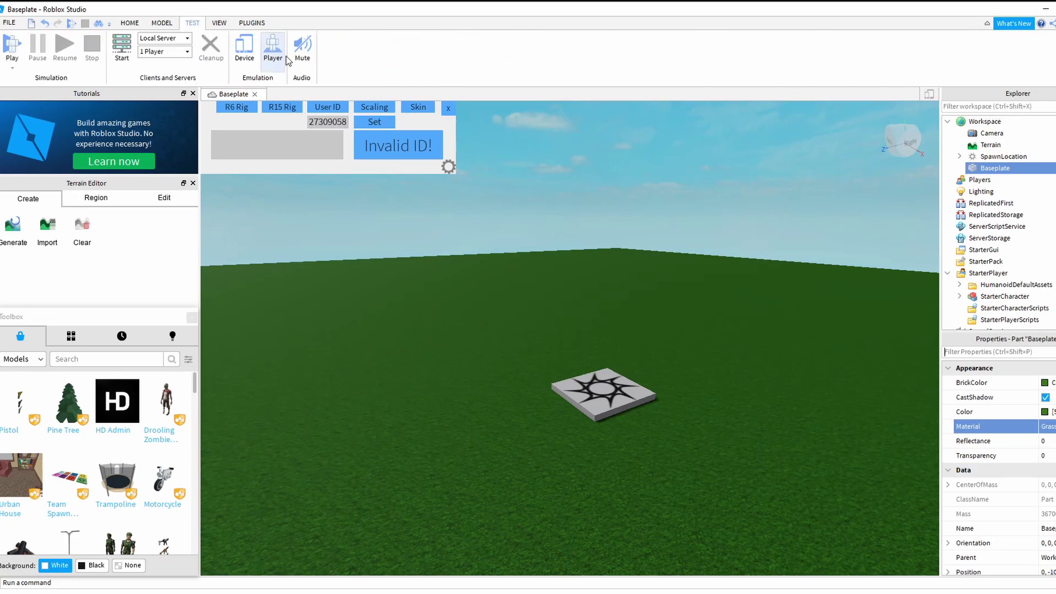
click(127, 23)
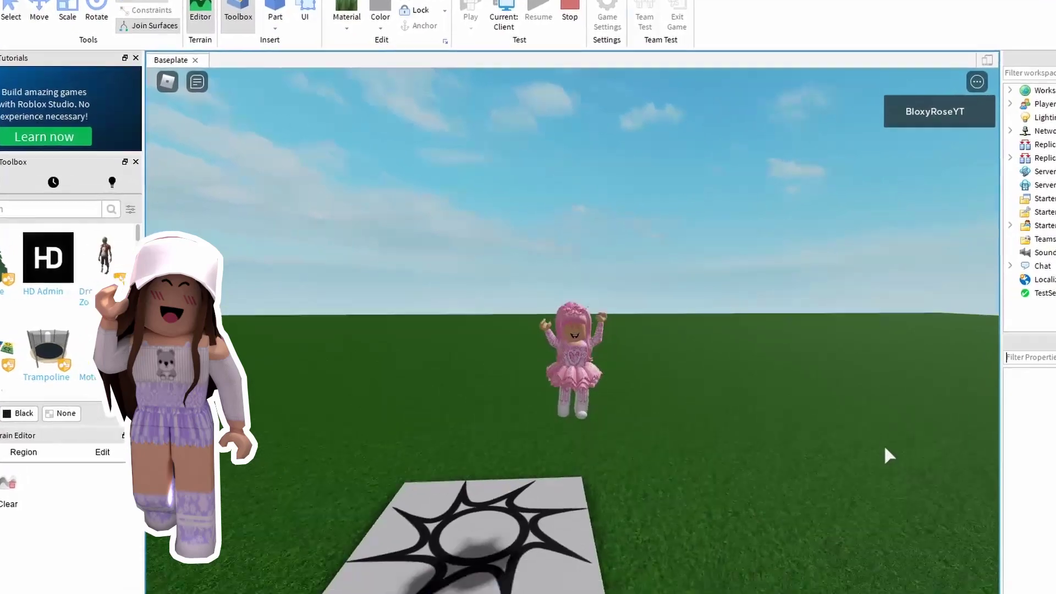
key(s)
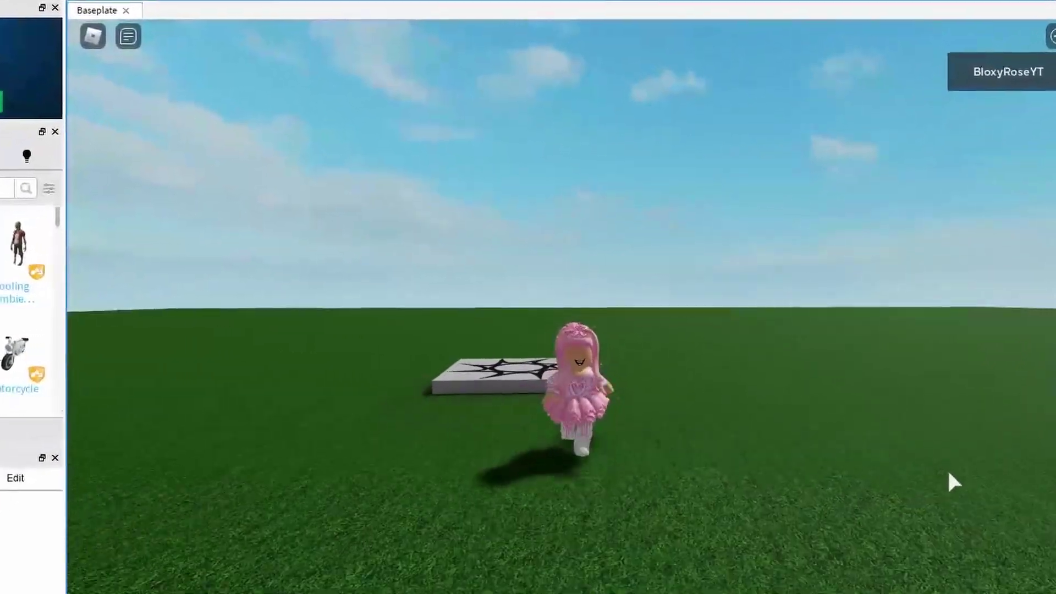
key(space)
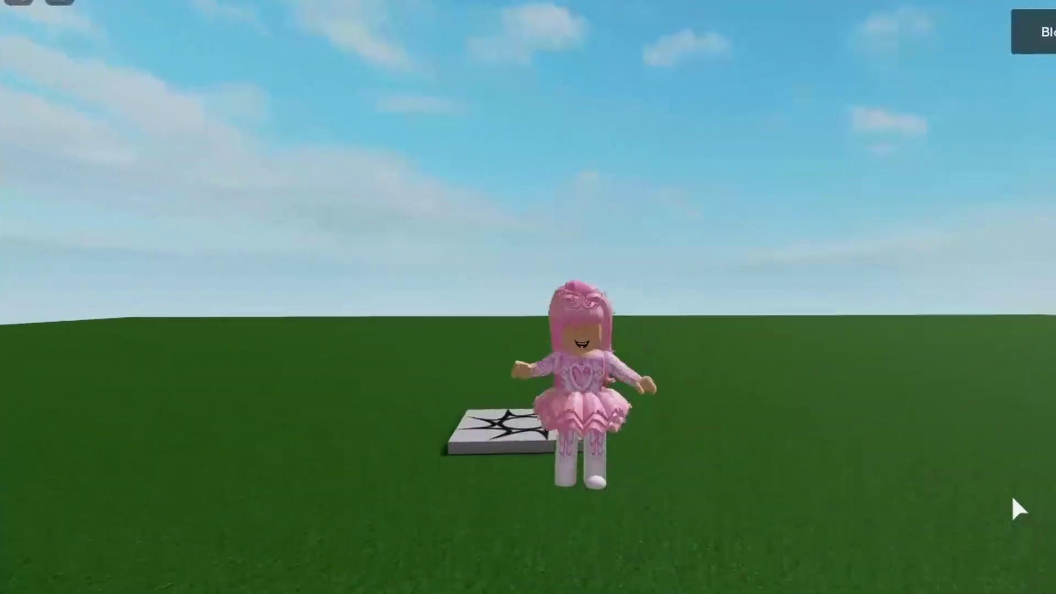
key(space)
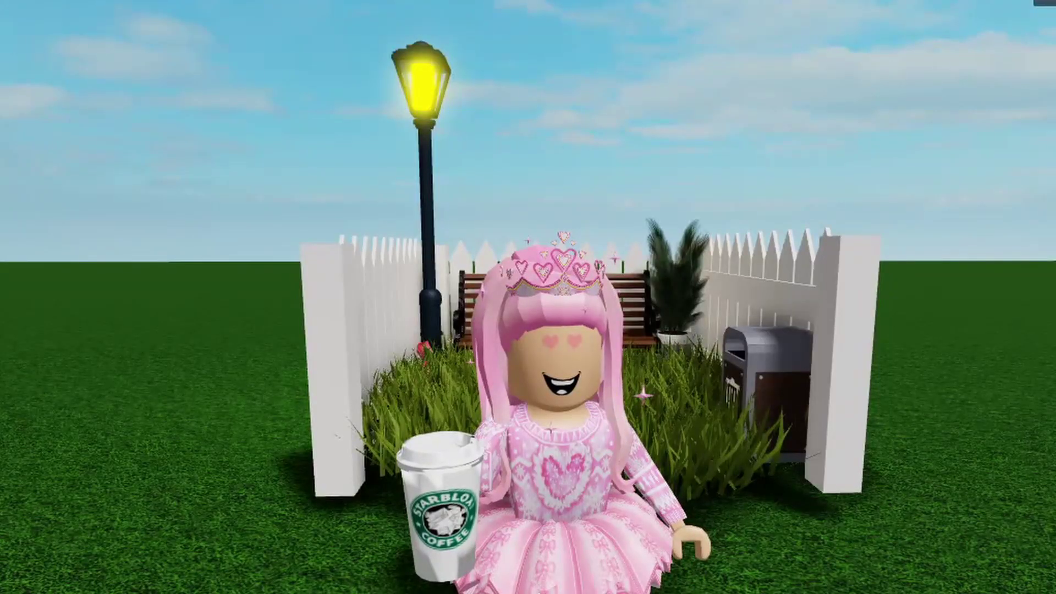